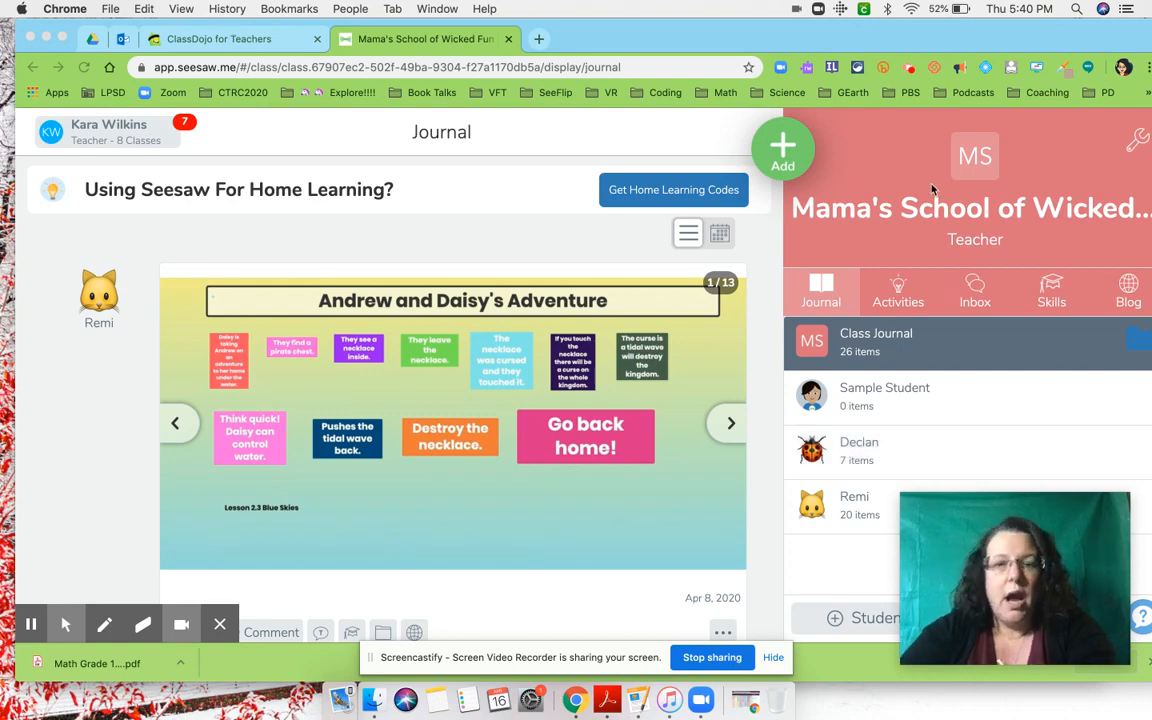
# - Switch to the browser window with the student account and look through the posts in the student's journal
pyautogui.moveTo(997, 35); pyautogui.dragTo(994, 69)
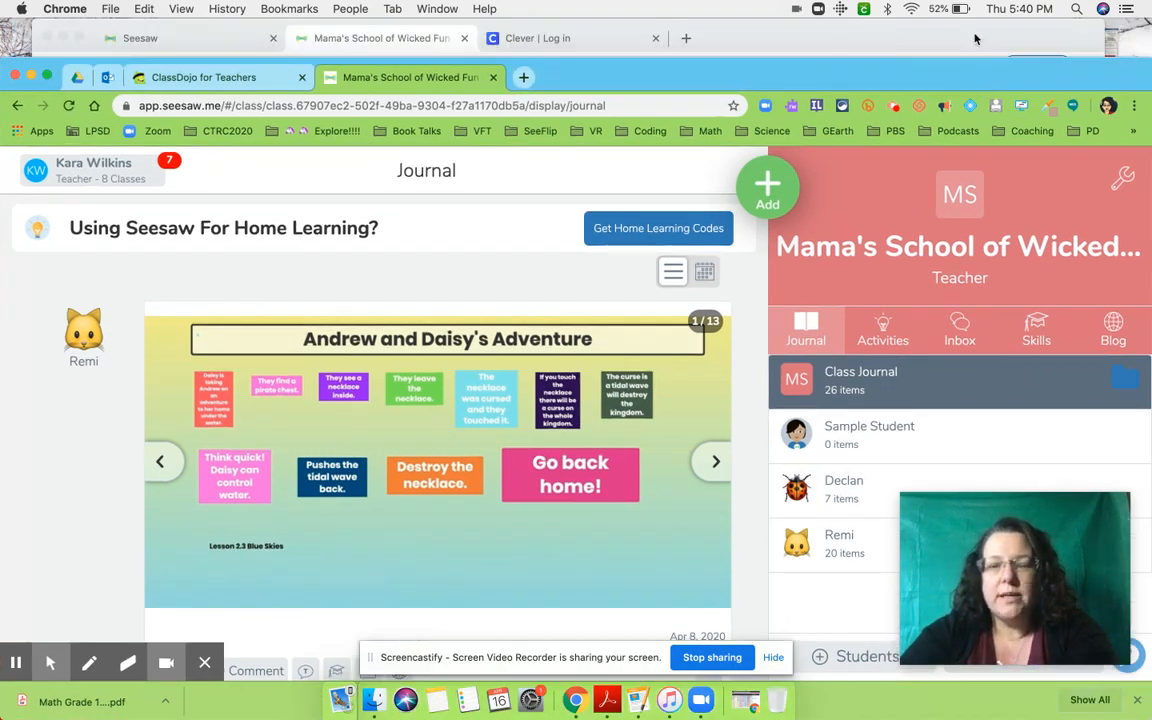
pyautogui.click(975, 37)
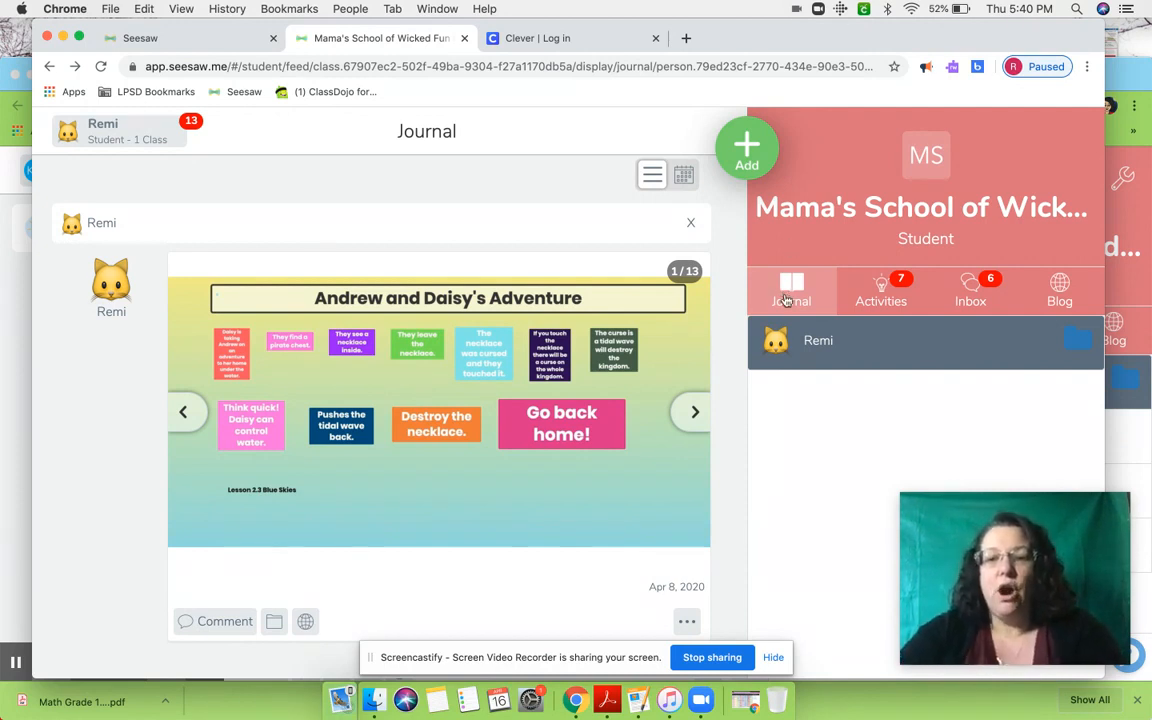
pyautogui.scroll(-10, 591, 407)
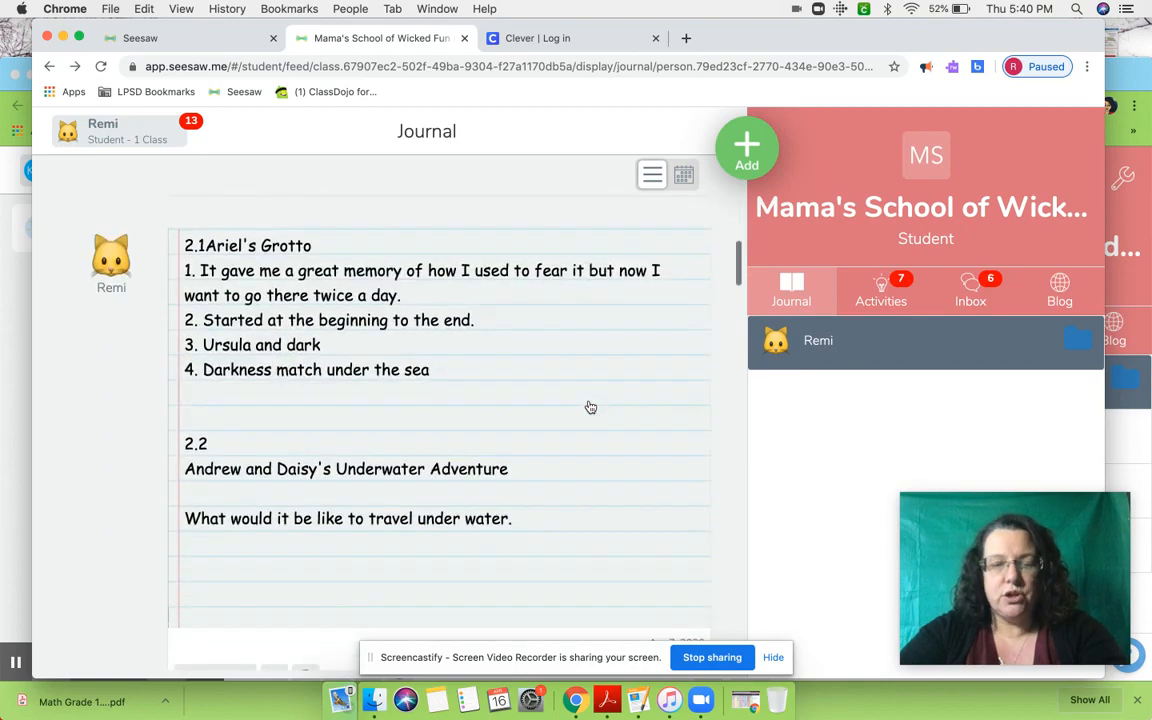
pyautogui.scroll(-3, 591, 407)
pyautogui.scroll(8, 591, 407)
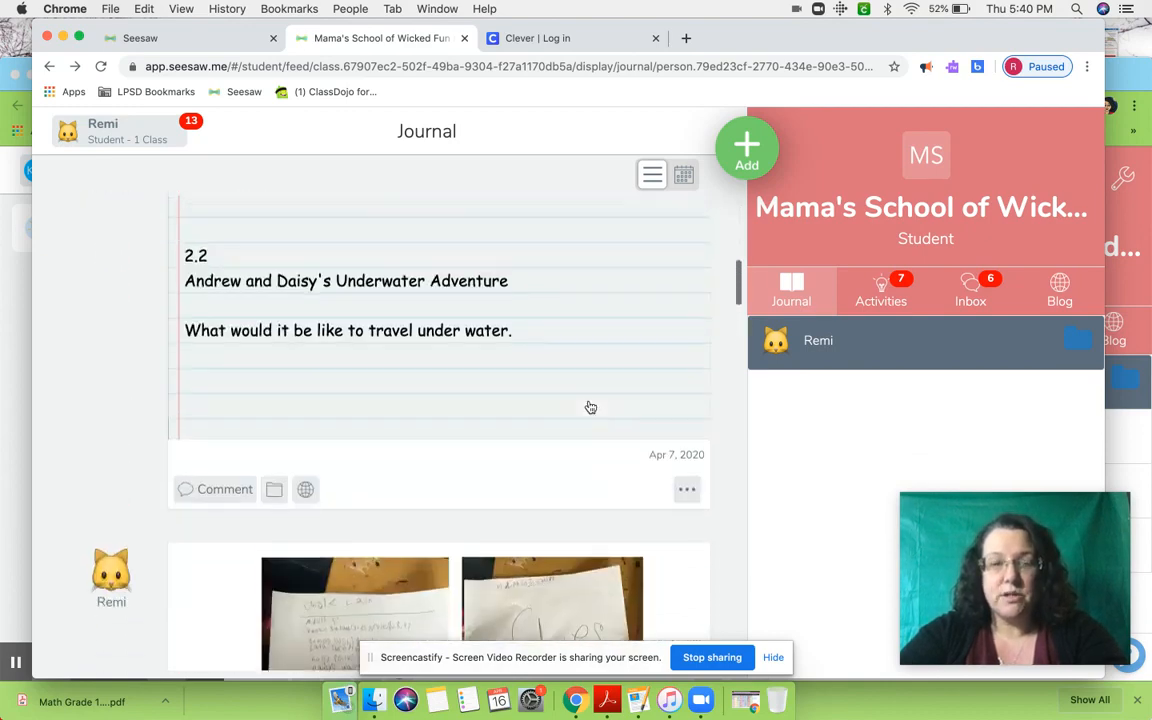
pyautogui.click(591, 407)
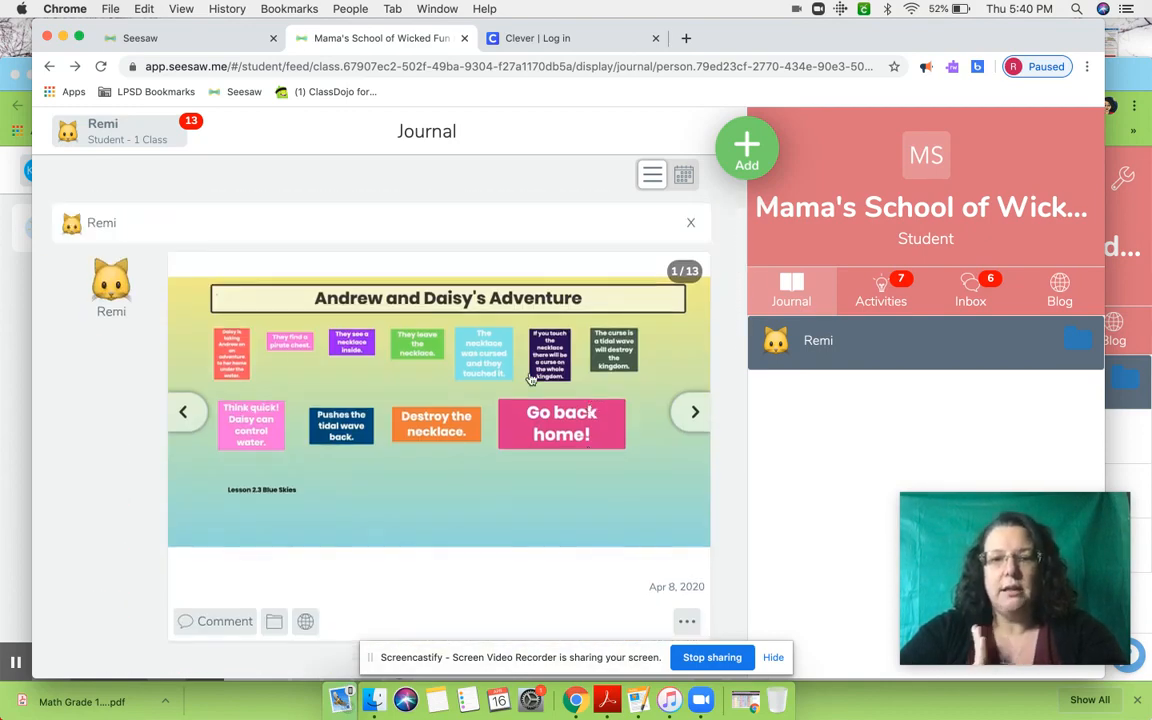
pyautogui.press('Escape')
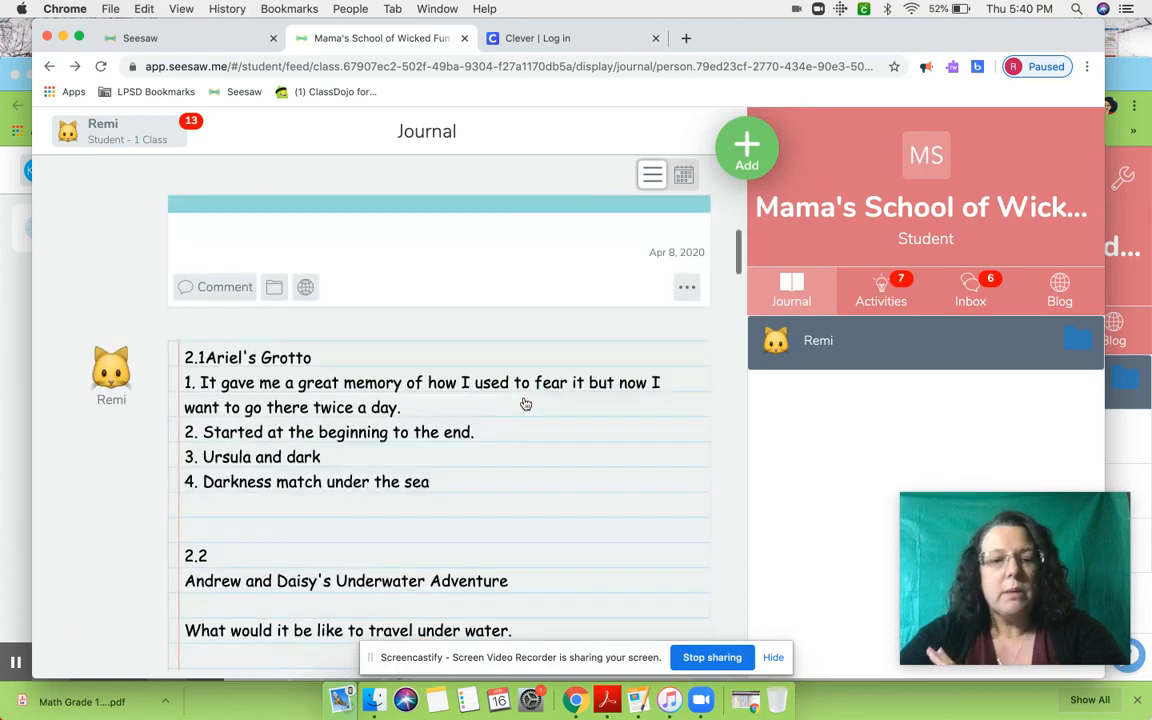
pyautogui.scroll(-10, 526, 410)
pyautogui.scroll(-10, 526, 403)
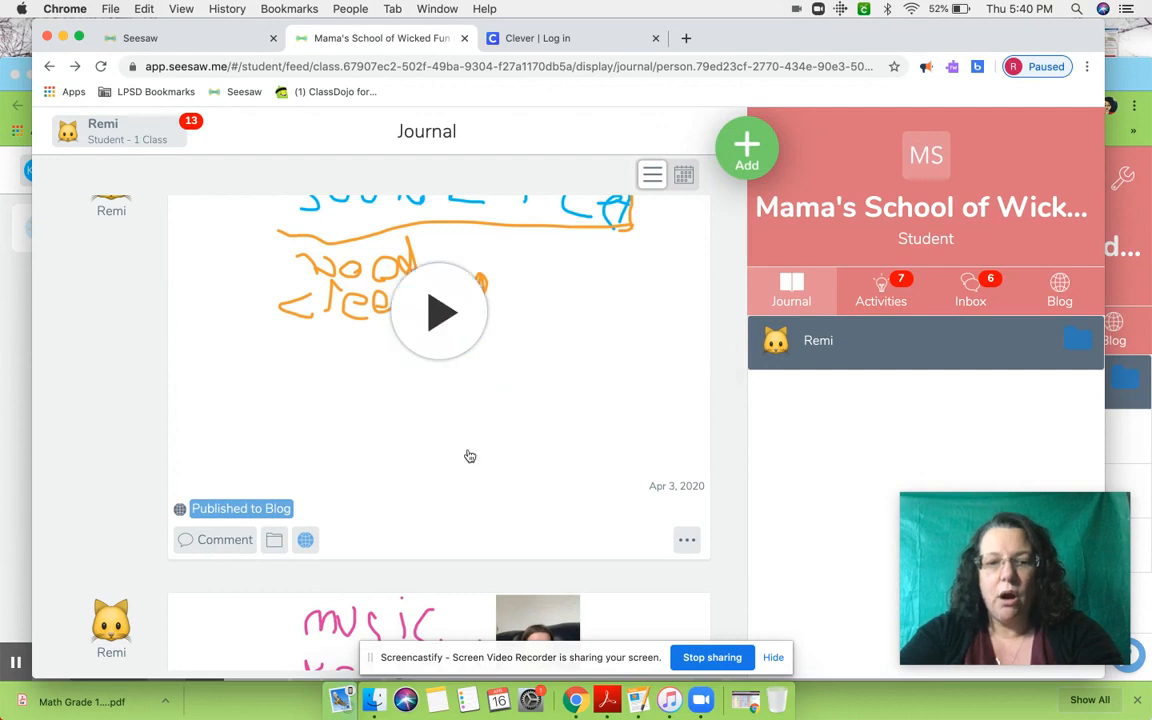
pyautogui.scroll(-5, 465, 453)
pyautogui.scroll(-3, 449, 427)
pyautogui.scroll(-4, 449, 427)
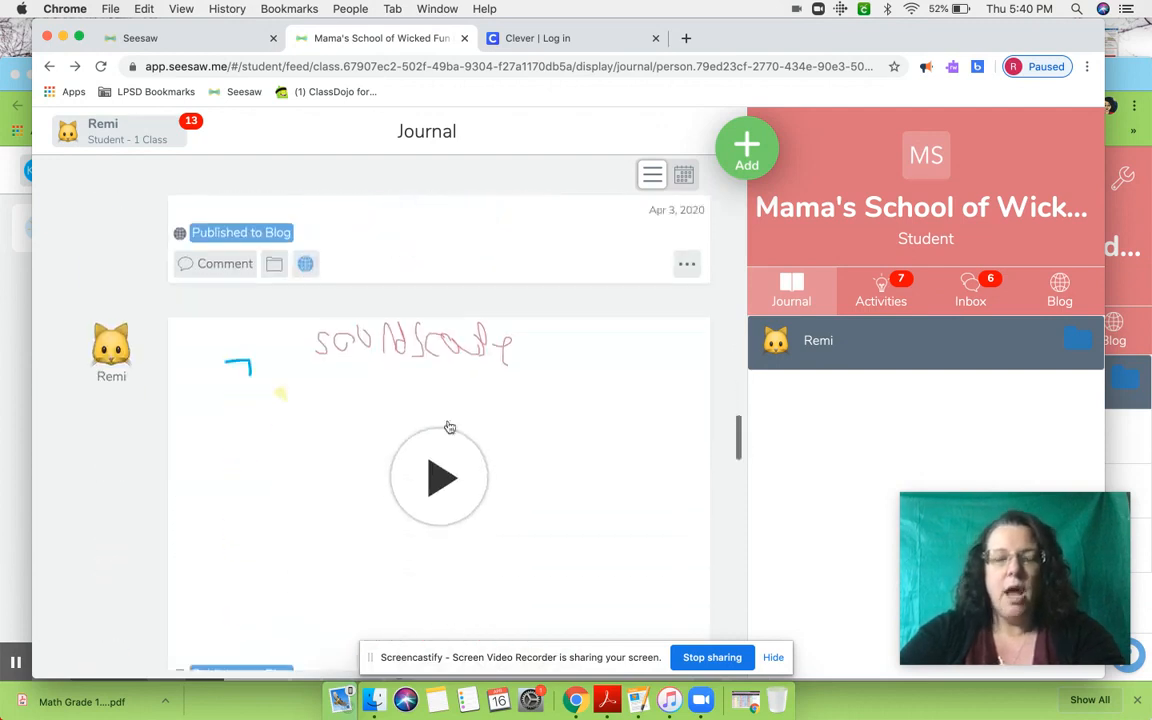
pyautogui.scroll(-3, 450, 429)
pyautogui.scroll(-2, 450, 428)
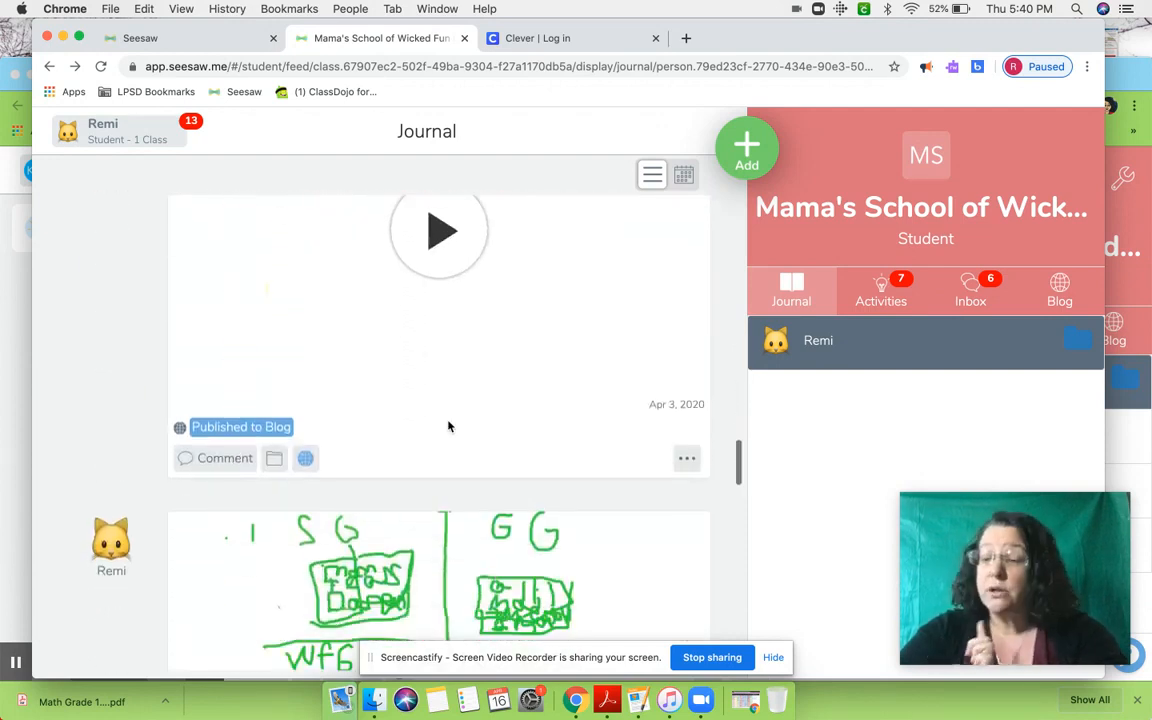
# - View the student's options for posting work, close them, and show the activities waiting for a response
pyautogui.click(749, 160)
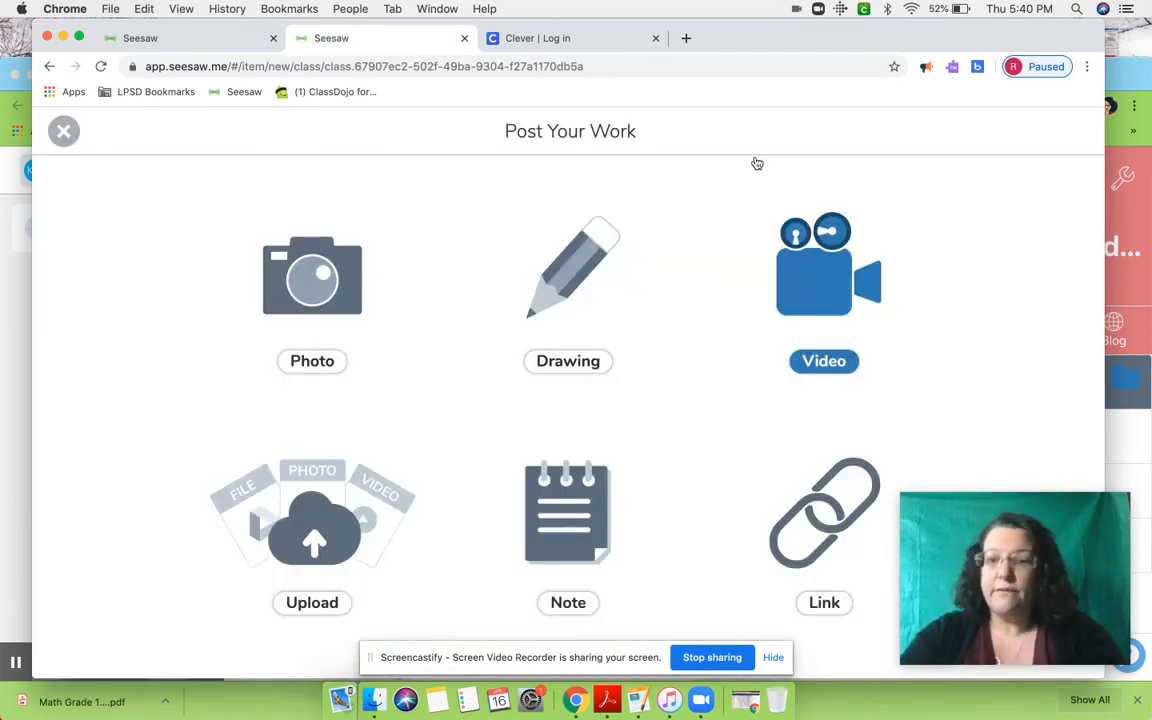
pyautogui.click(63, 131)
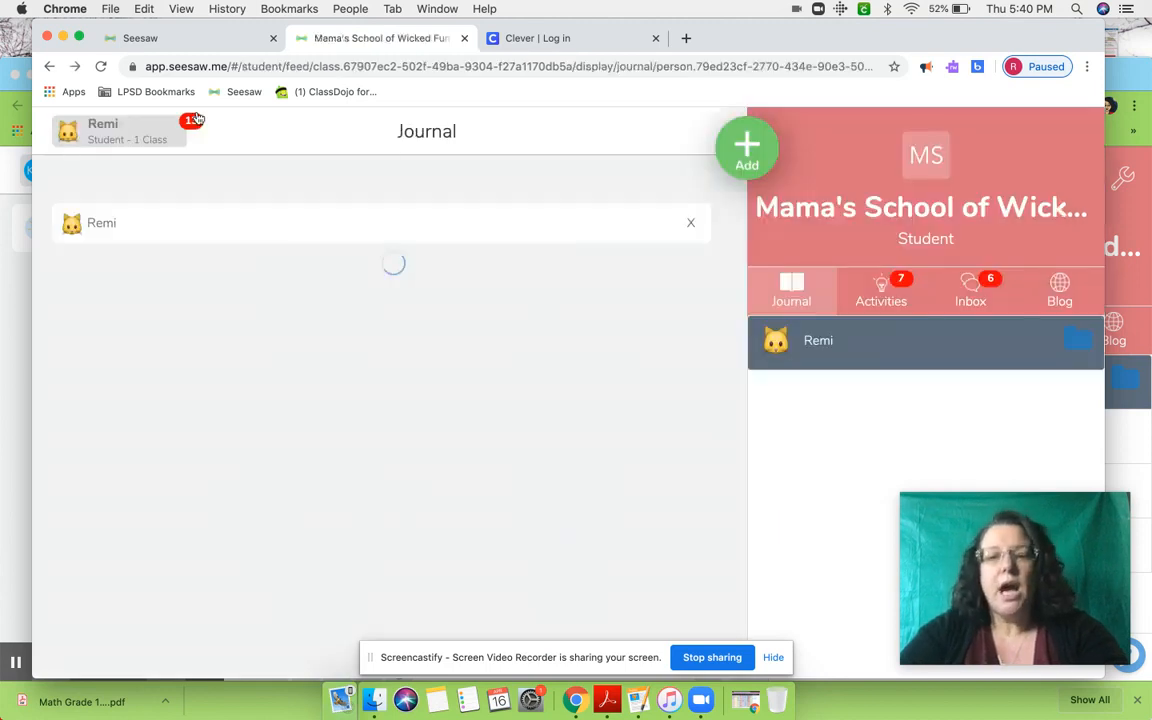
pyautogui.click(882, 298)
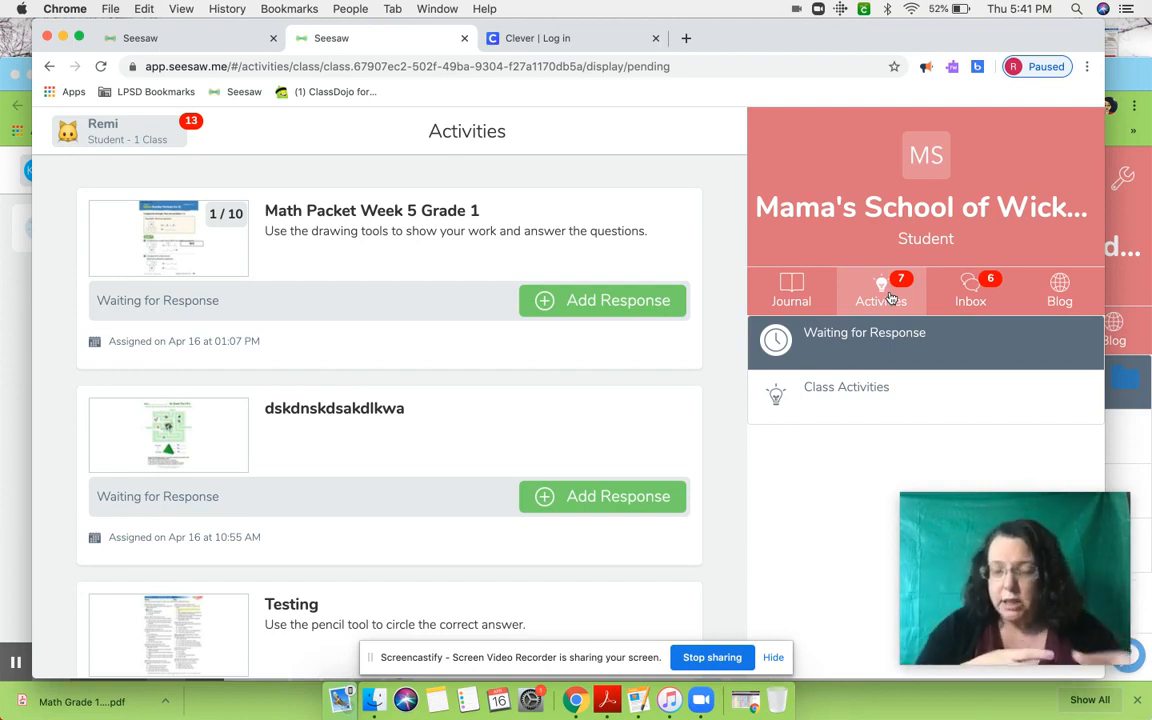
# - View the notifications in the student's inbox and return to the class announcement messages
pyautogui.click(975, 294)
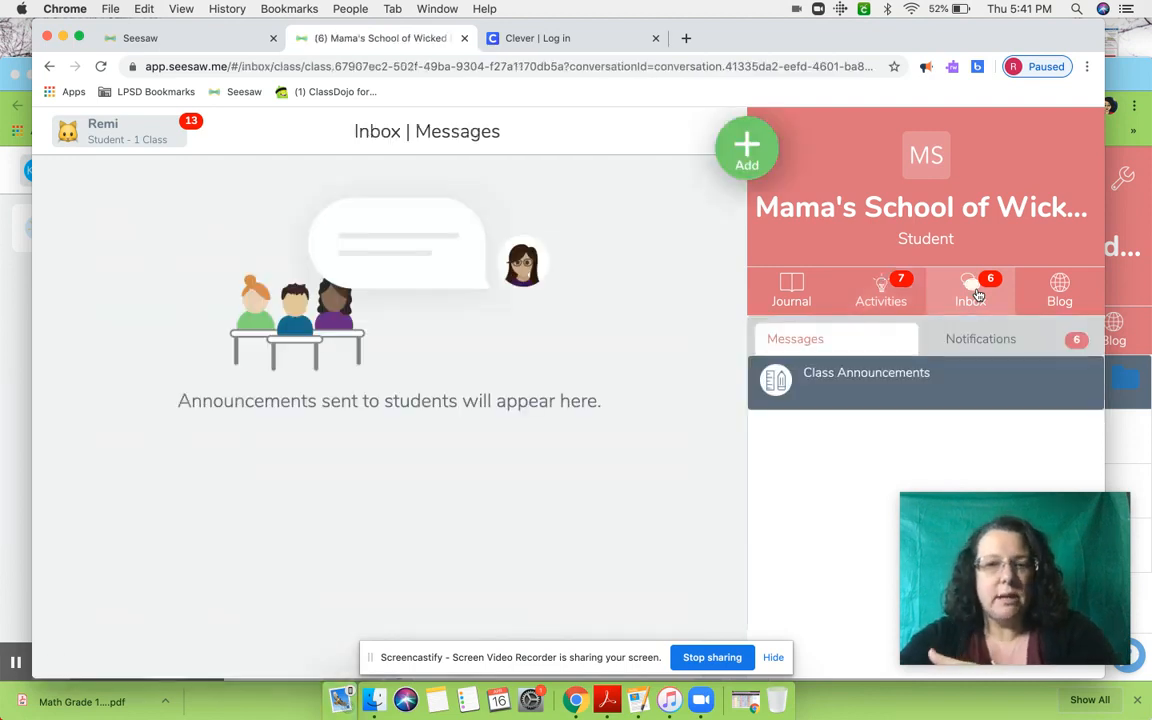
pyautogui.click(863, 343)
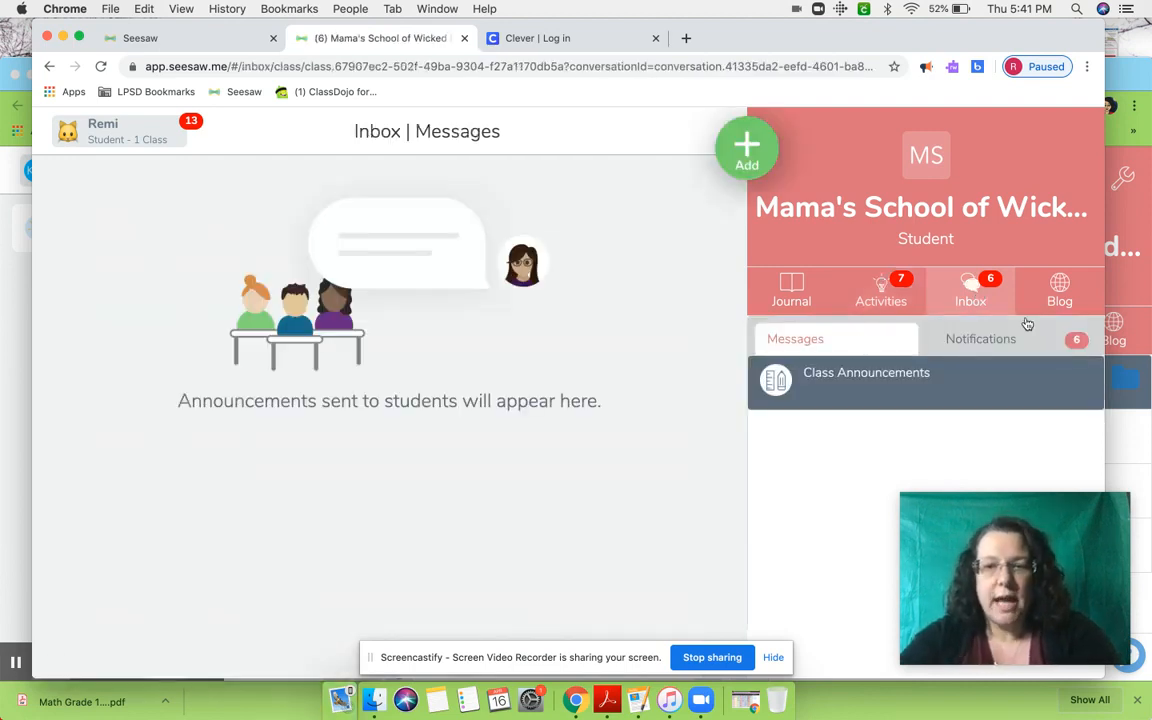
pyautogui.click(995, 341)
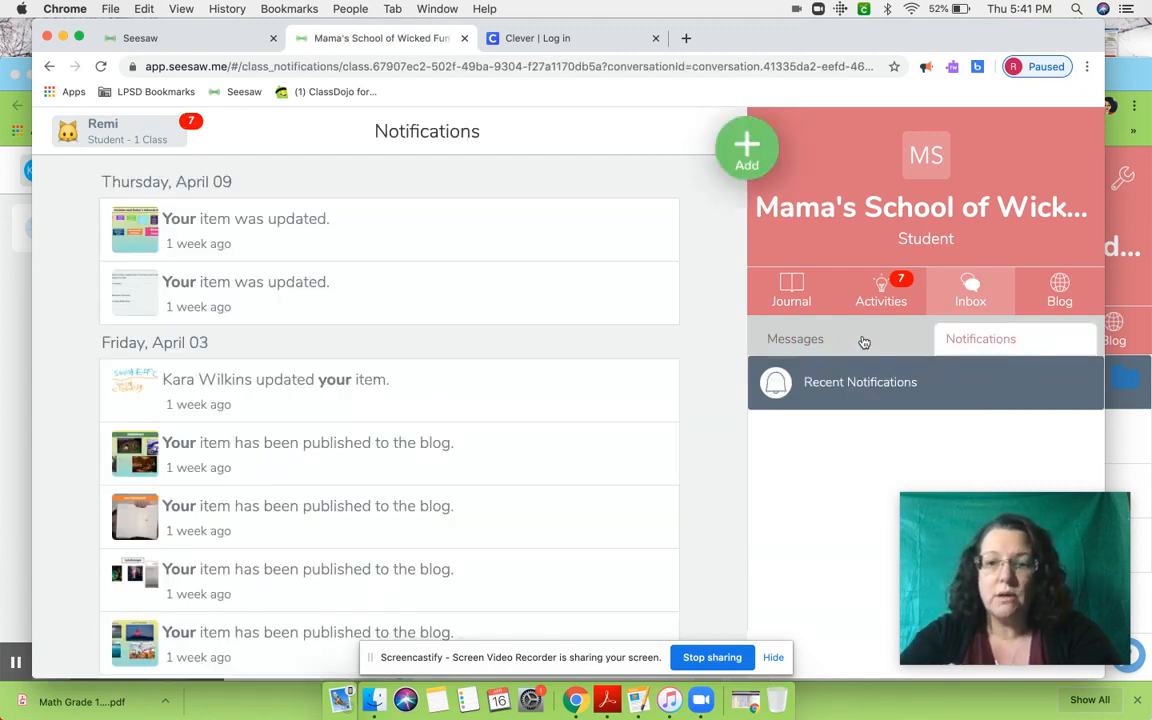
pyautogui.click(799, 340)
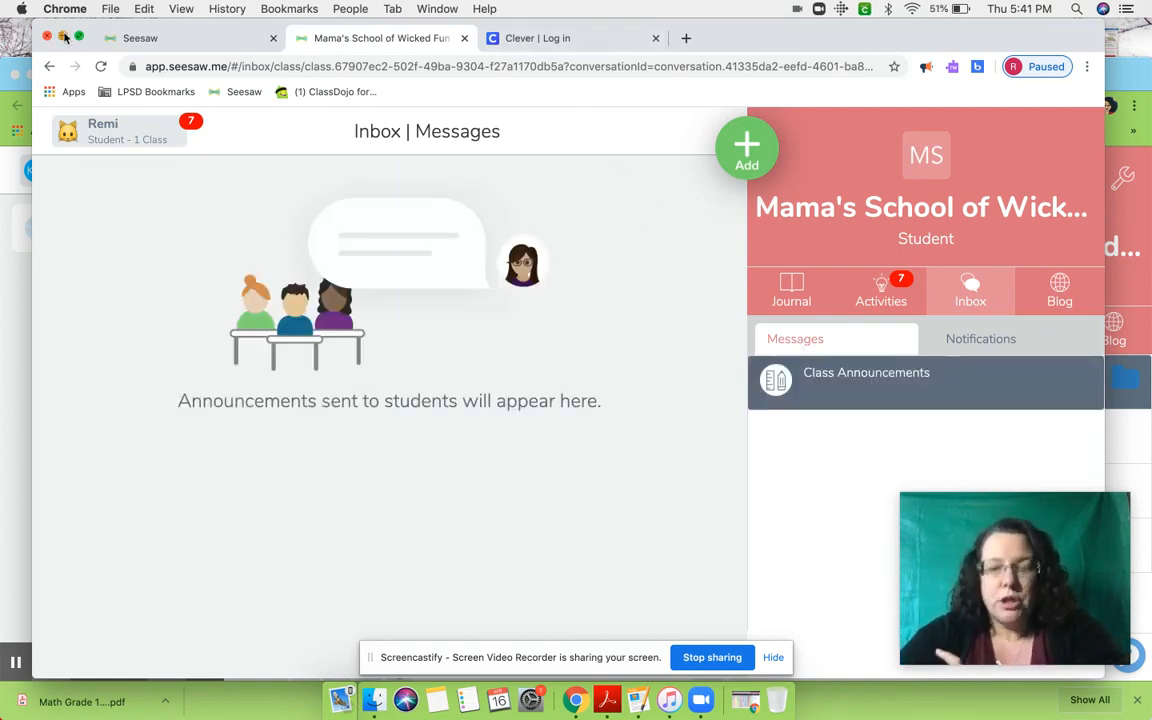
# - Return to the teacher's class, start assigning an activity, and browse the community activities in the library
pyautogui.click(63, 37)
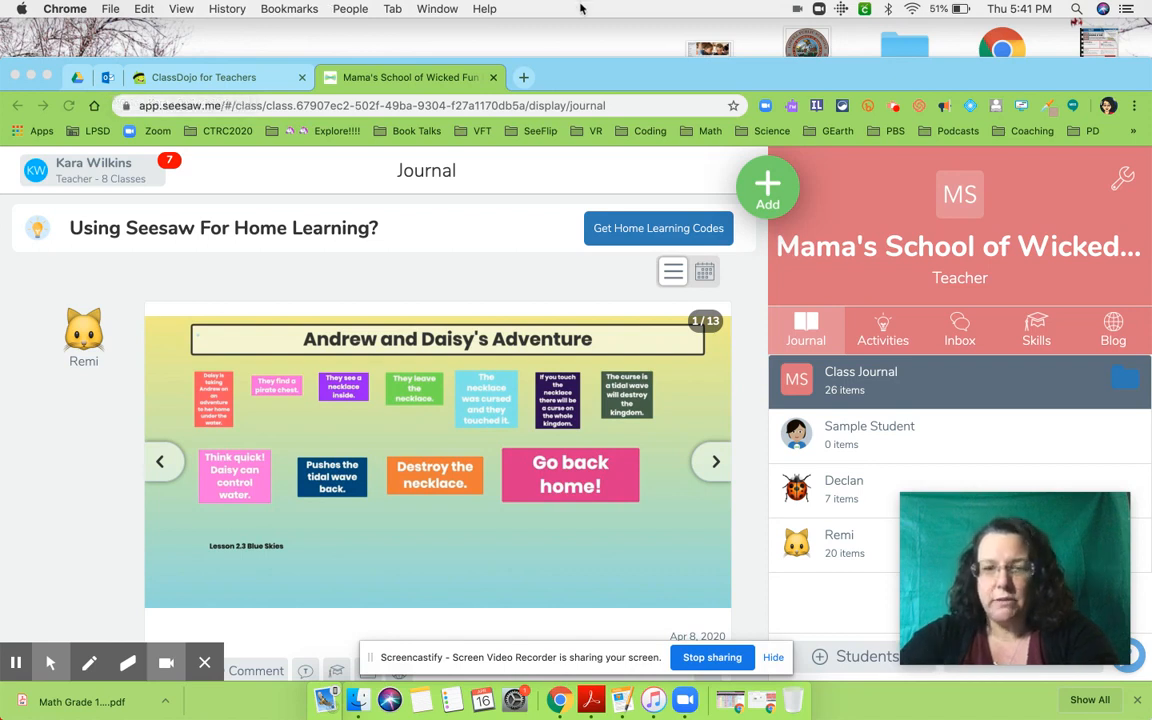
pyautogui.click(766, 188)
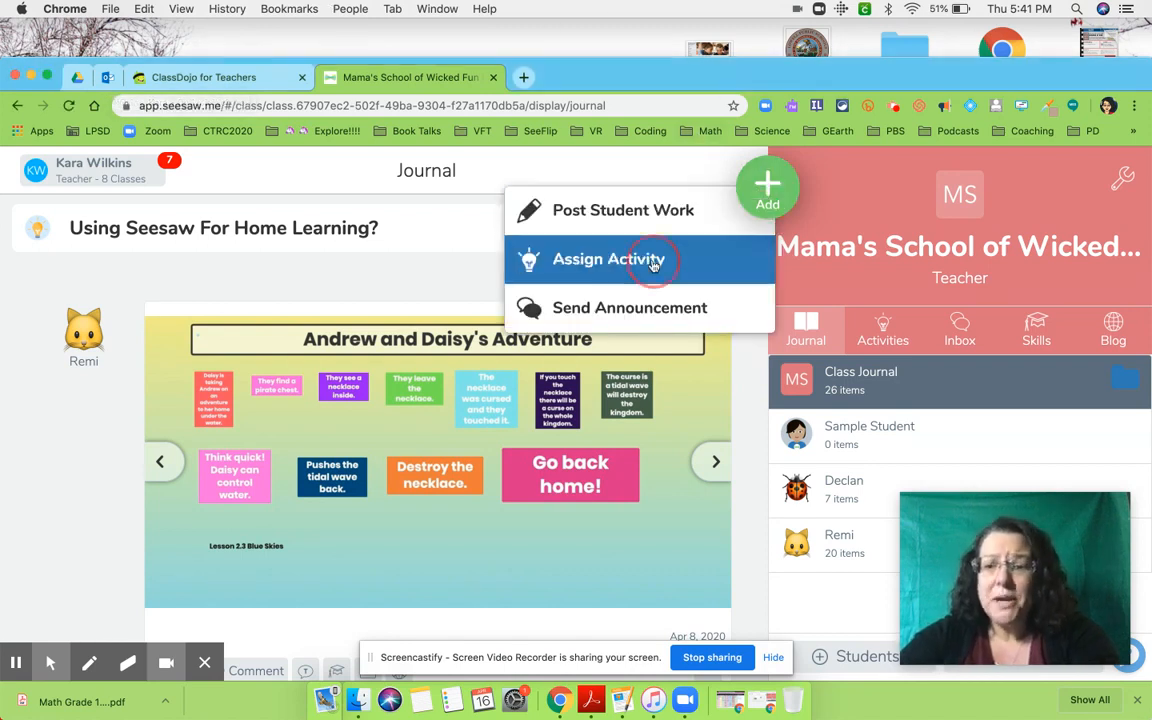
pyautogui.click(648, 260)
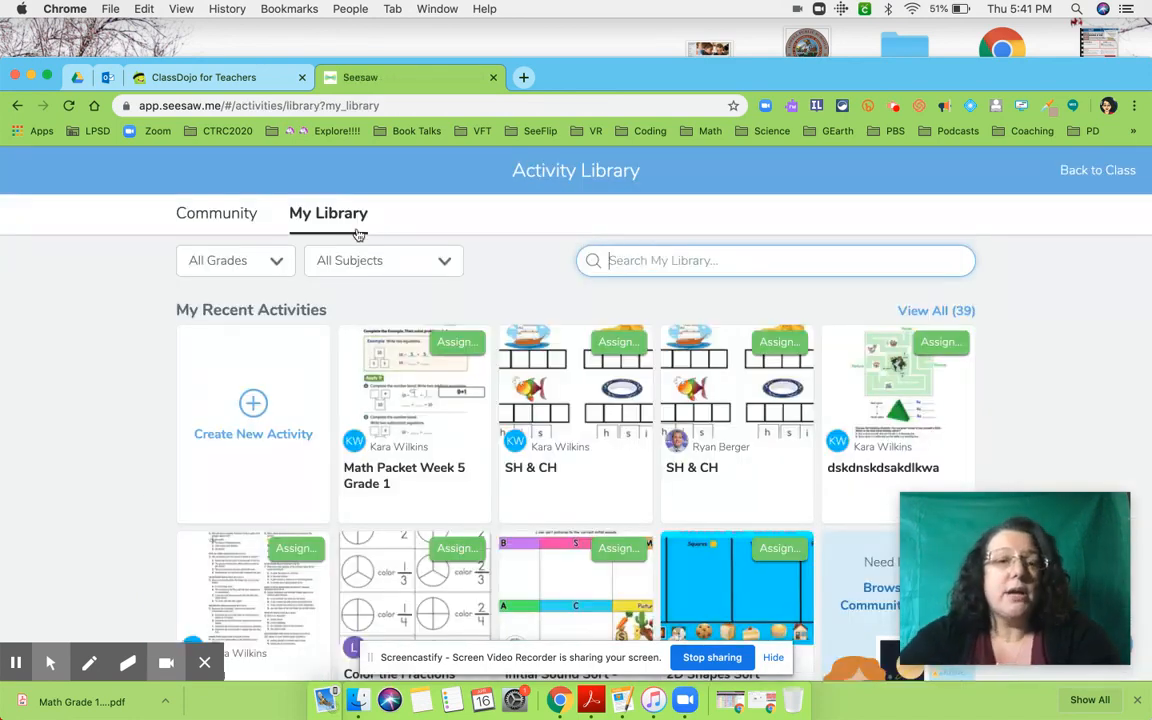
pyautogui.click(228, 215)
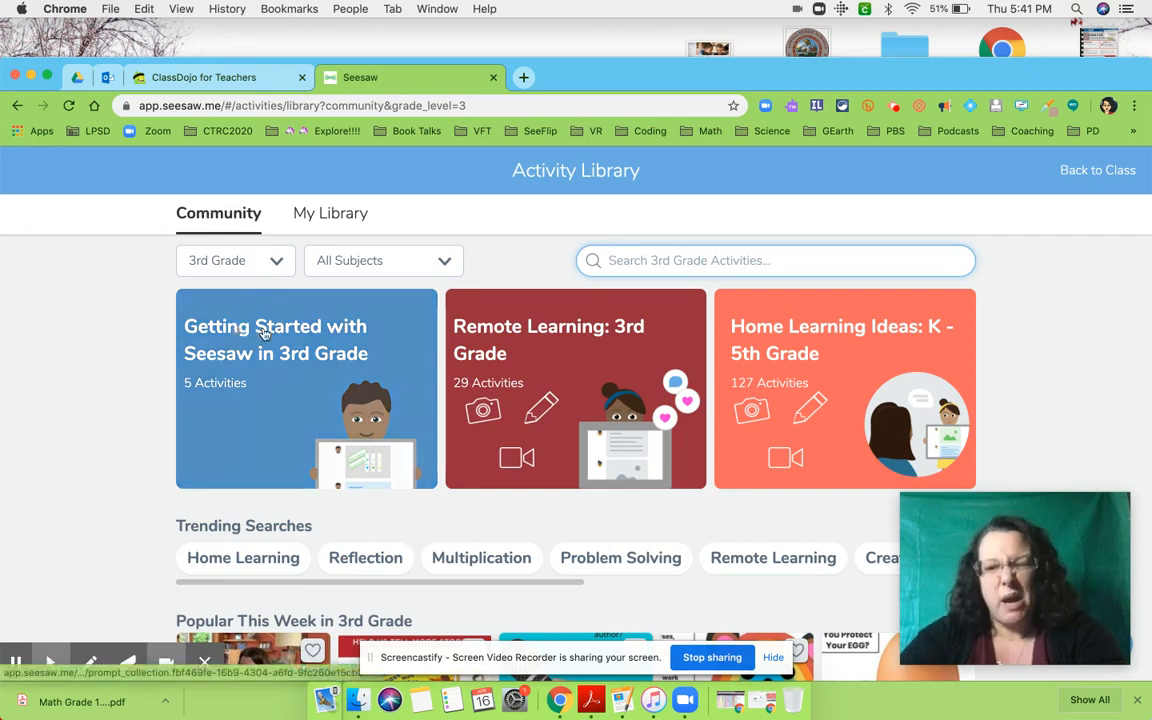
pyautogui.scroll(-1, 265, 335)
pyautogui.scroll(1, 265, 337)
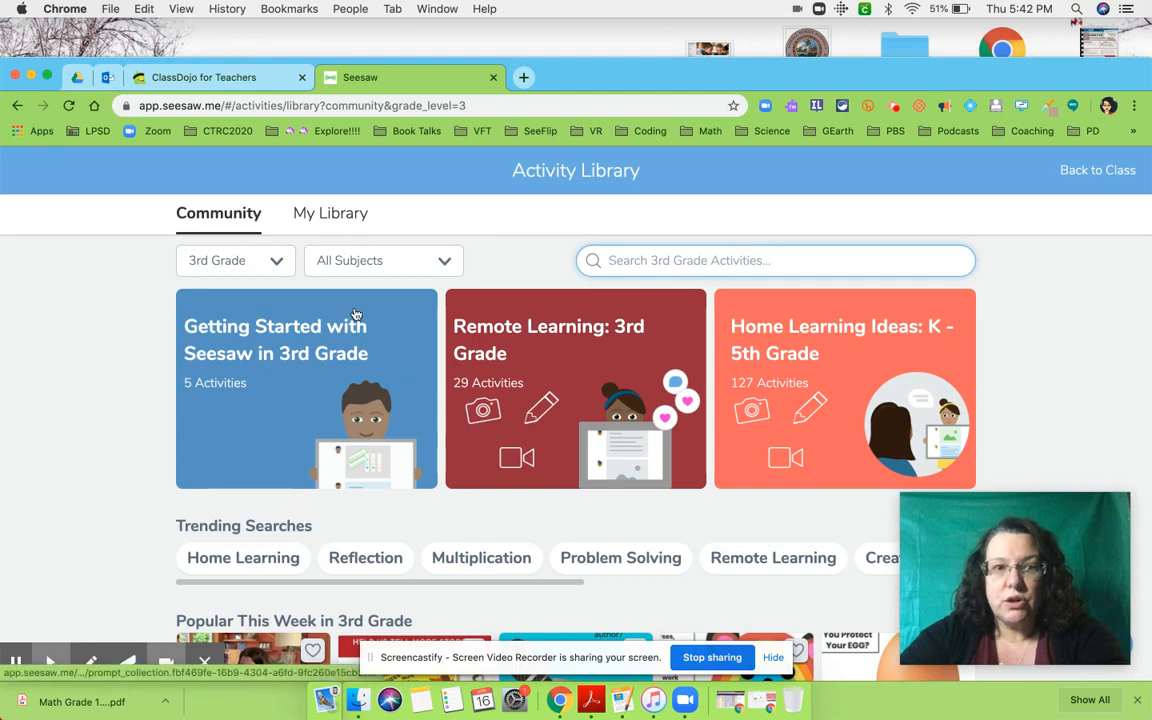
# - Set the community library's grade filter to all grades and view the available subject filters
pyautogui.click(276, 260)
pyautogui.click(253, 293)
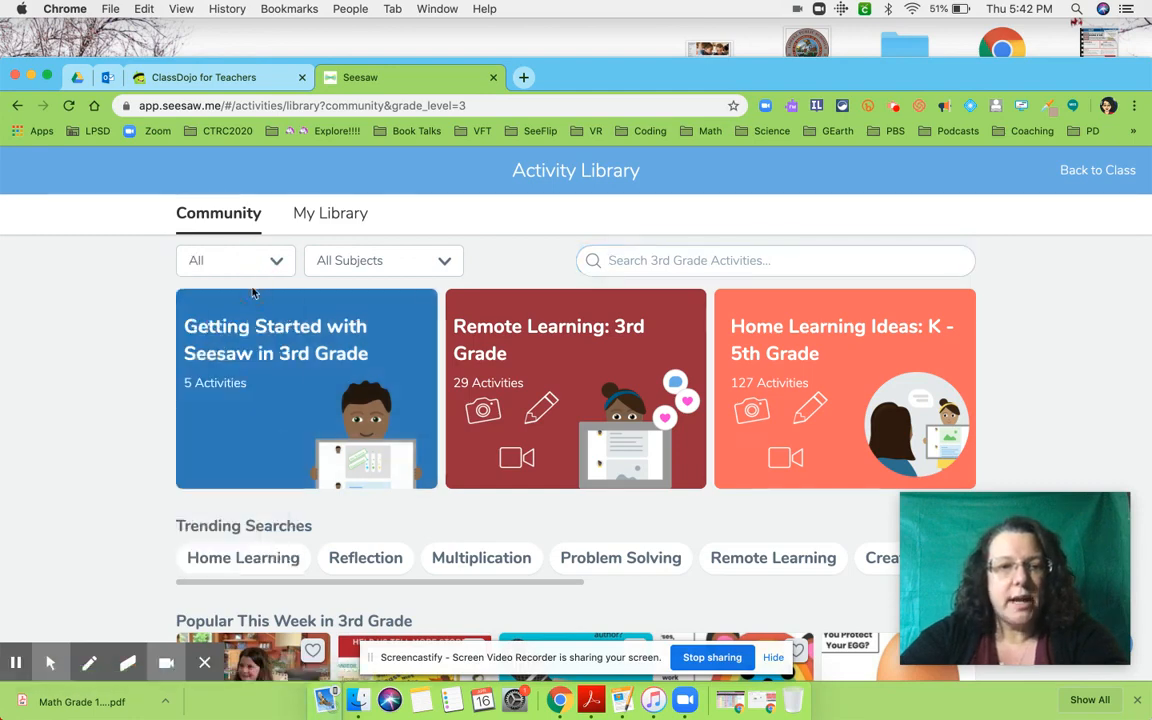
pyautogui.click(378, 260)
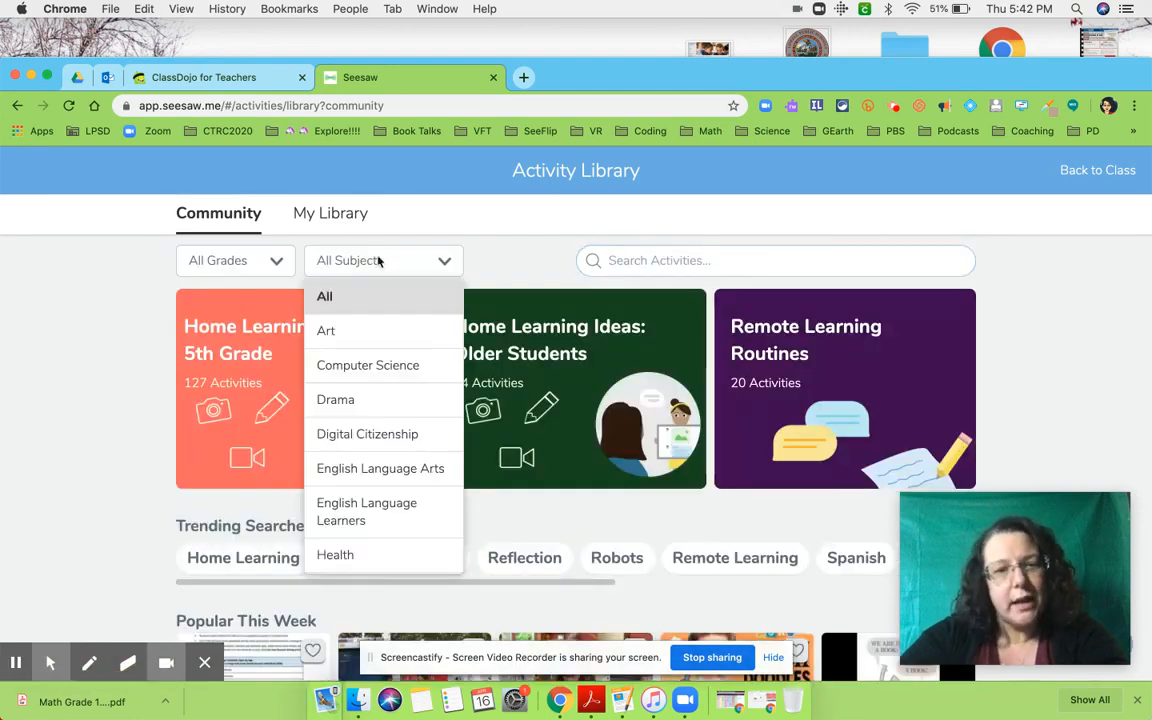
pyautogui.click(512, 256)
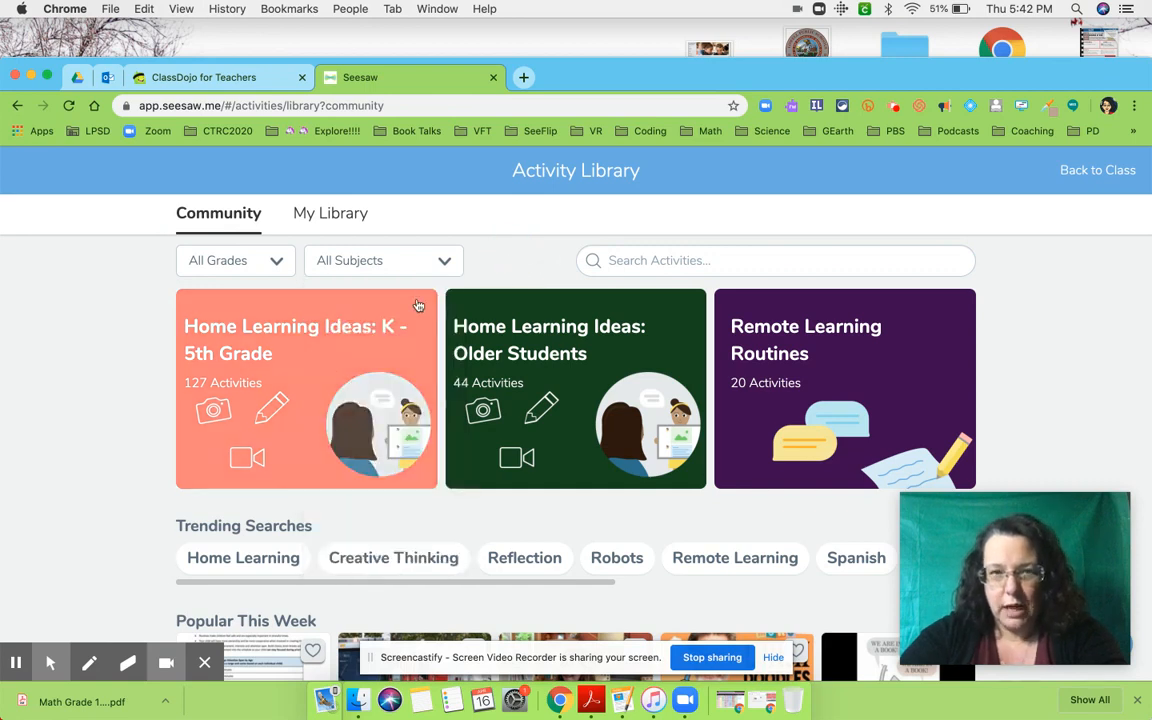
# - Search the community activities for "sh ch" and look through the matching activities
pyautogui.click(630, 262)
pyautogui.write('sh ch')
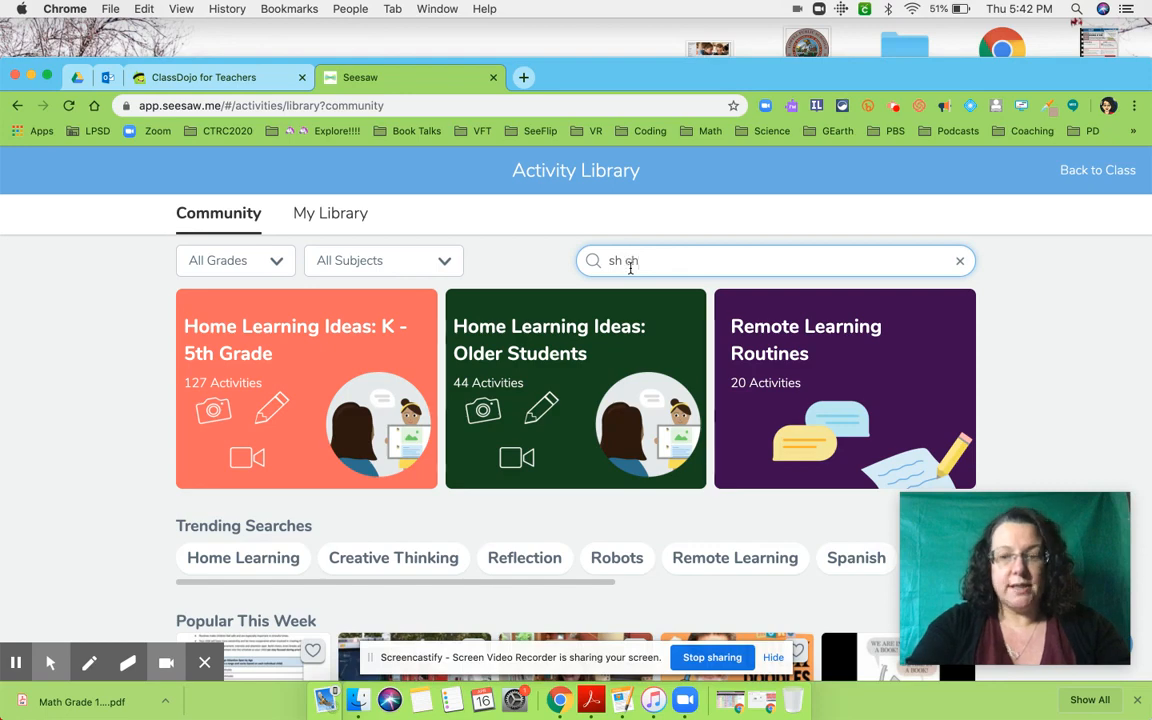
pyautogui.press('Return')
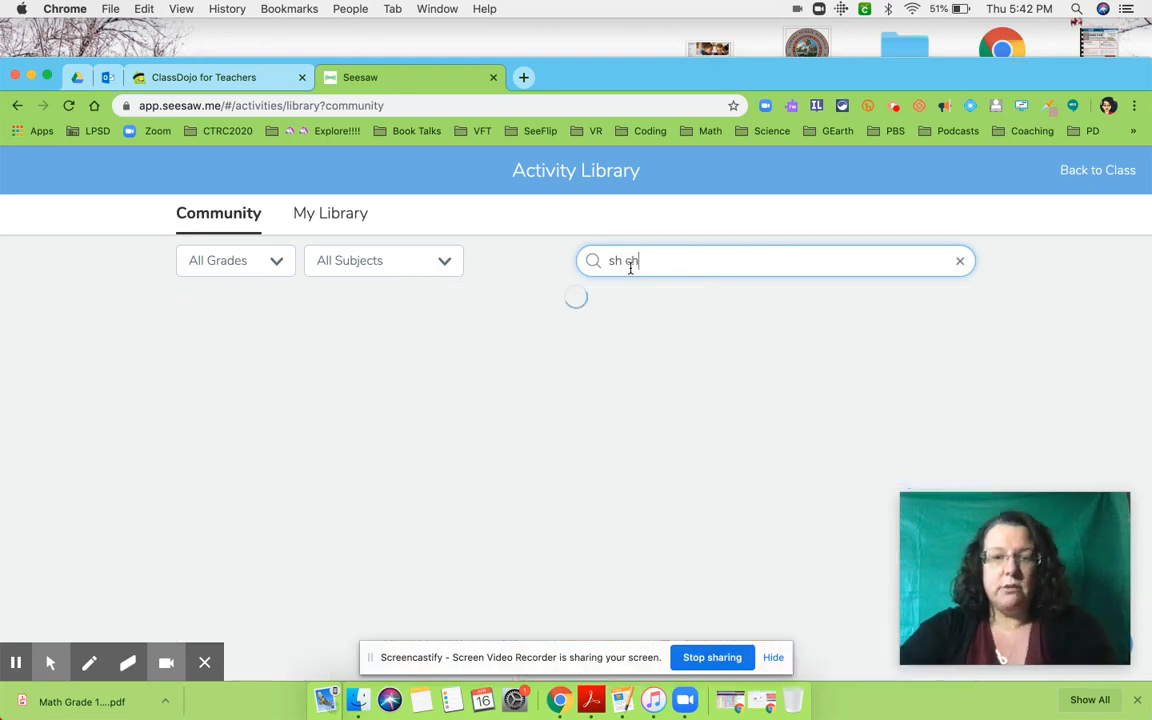
pyautogui.scroll(-2, 630, 370)
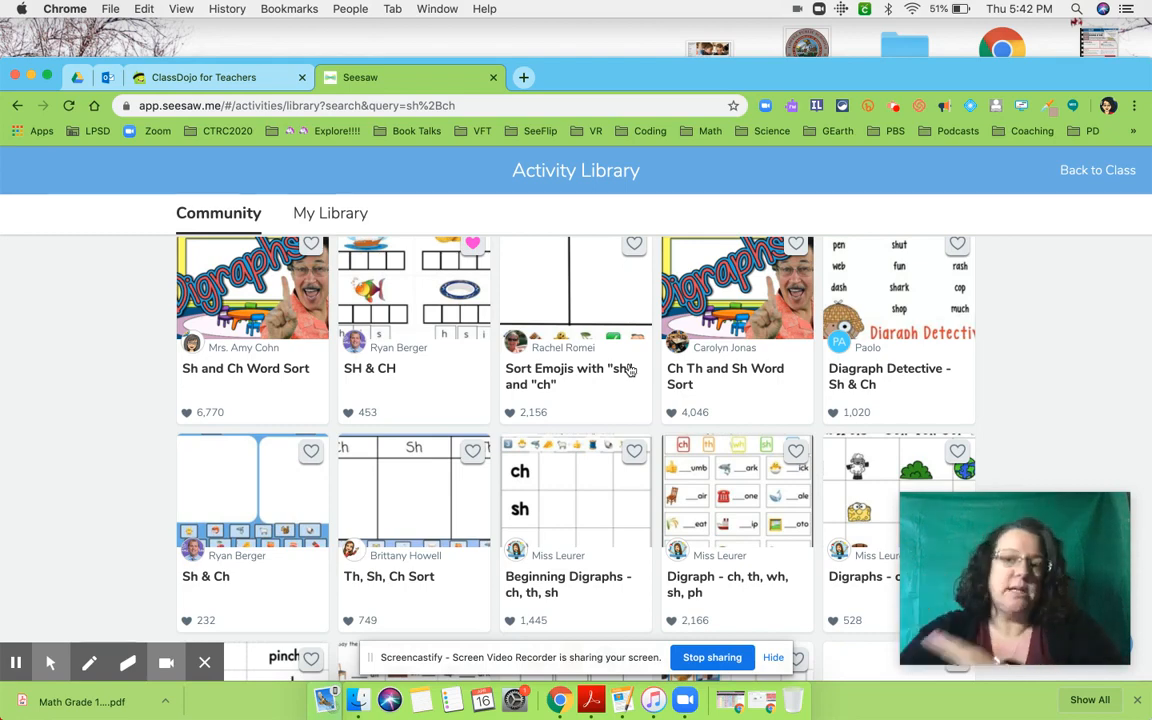
pyautogui.scroll(2, 630, 365)
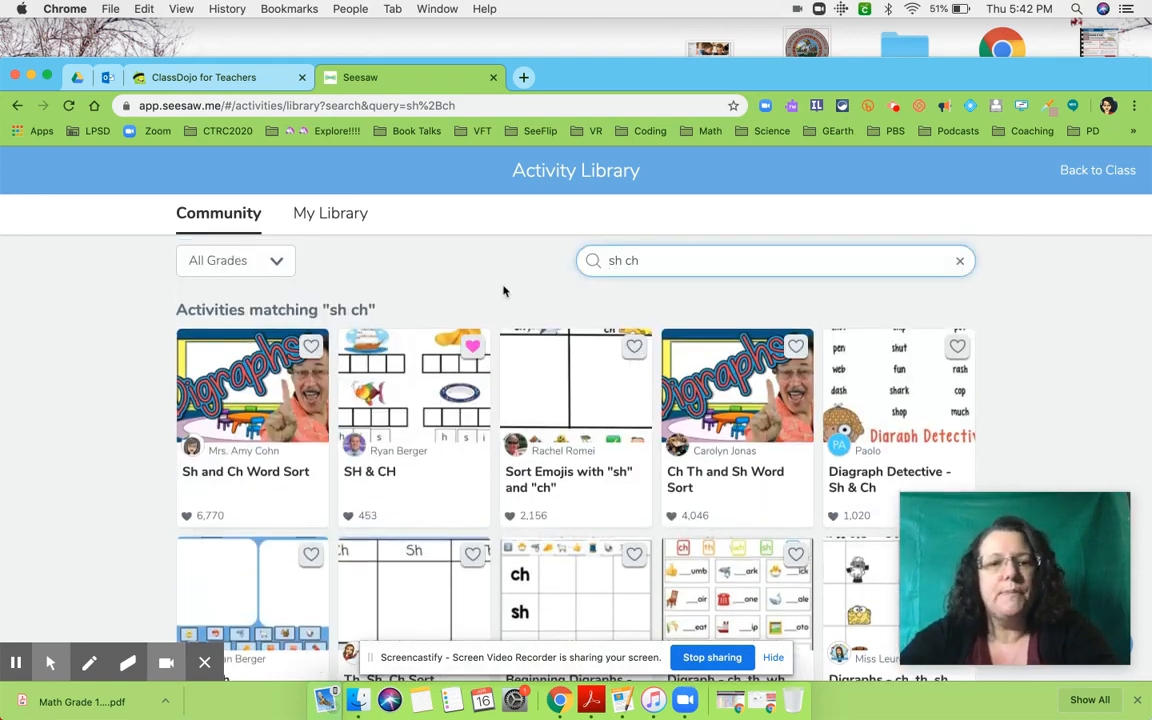
# - Create a new activity in the teacher's own library and name it "Math Packet"
pyautogui.click(341, 218)
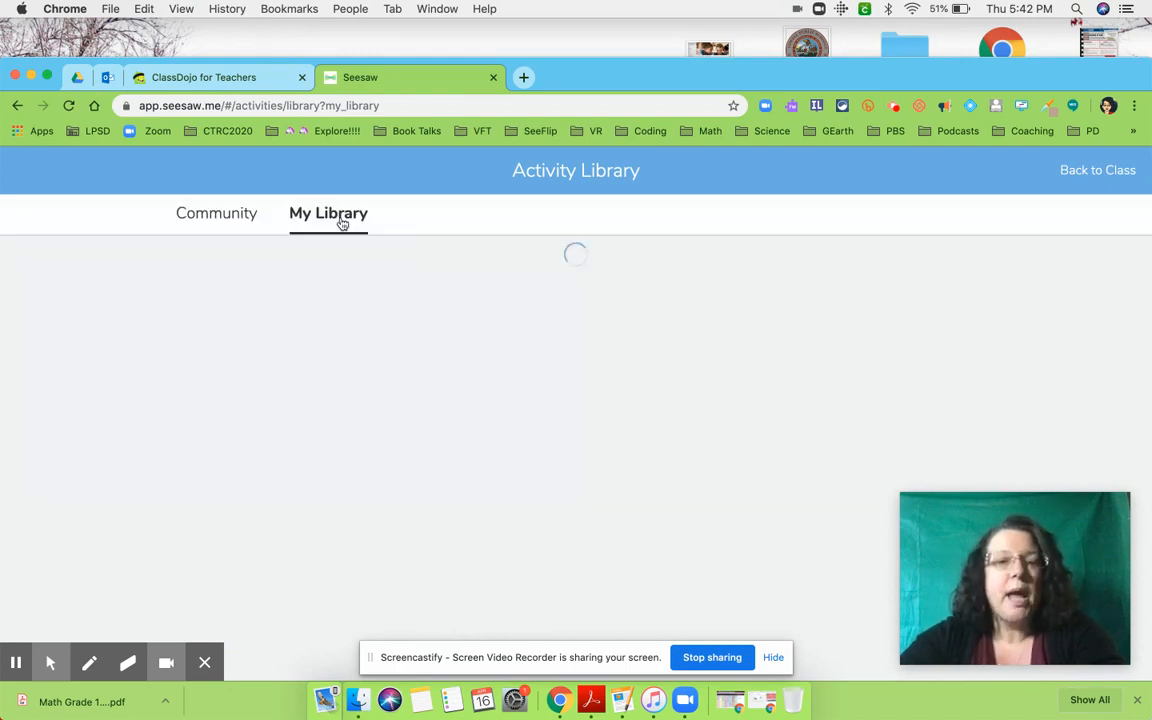
pyautogui.click(290, 405)
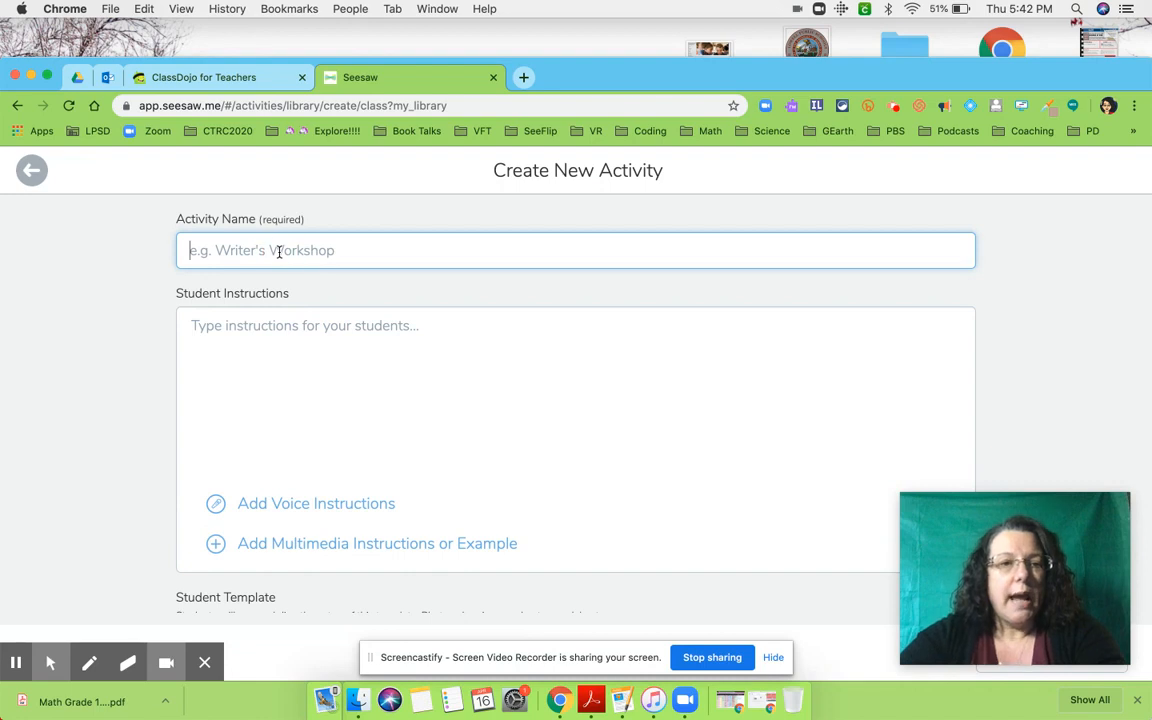
pyautogui.write('Math ')
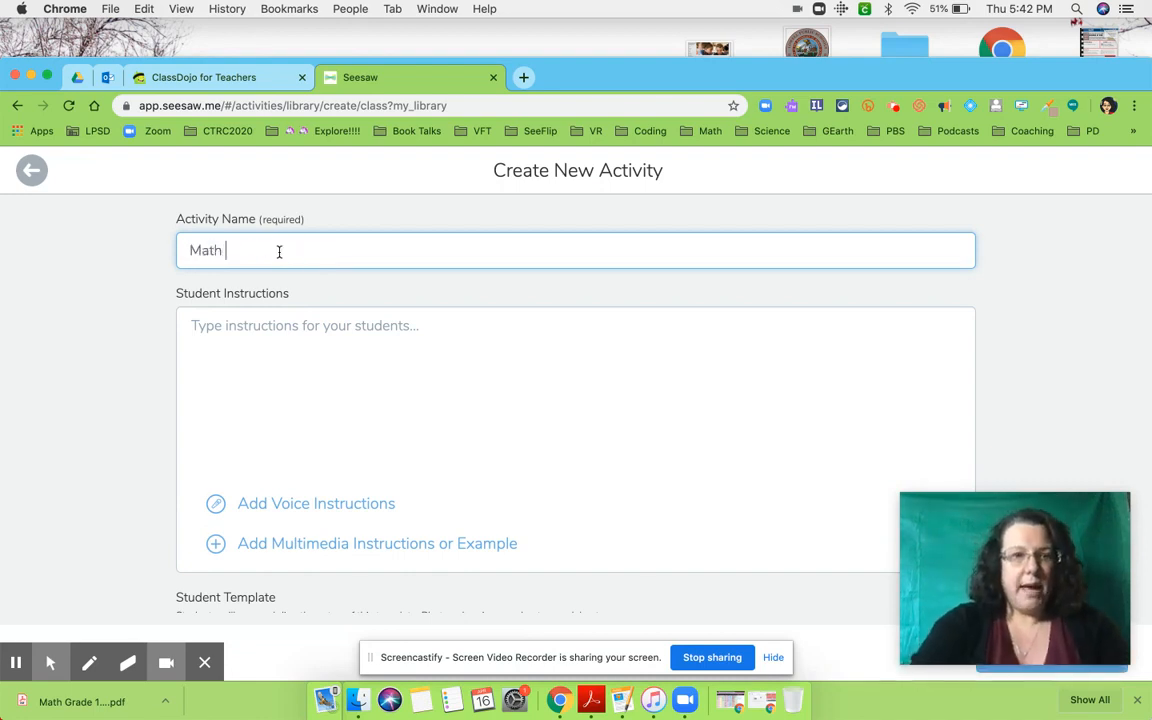
pyautogui.write('Packet')
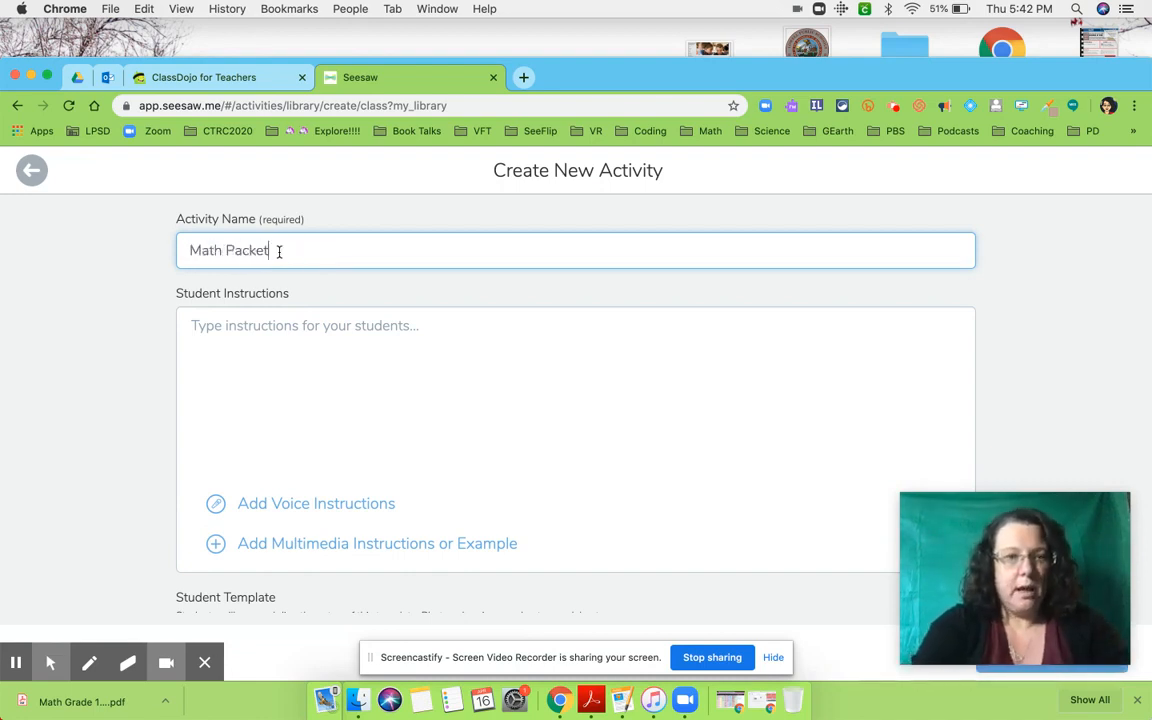
# - Examine the new activity's options for written, voice and multimedia instructions and the template for student responses
pyautogui.click(281, 329)
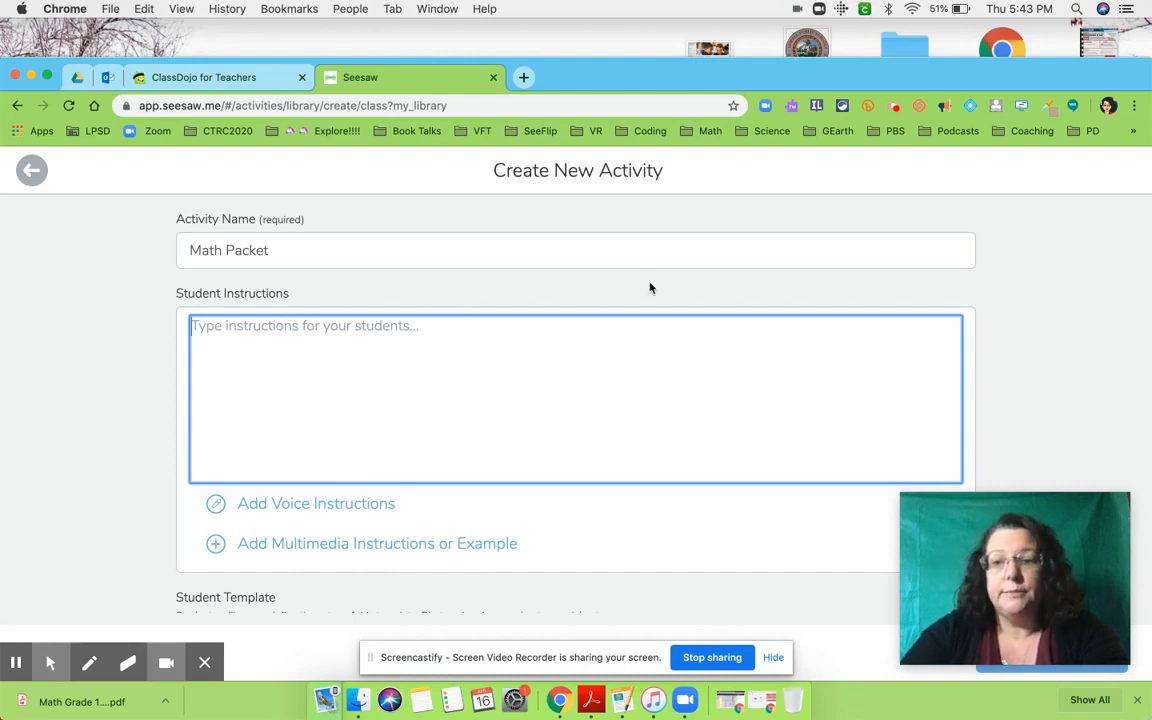
pyautogui.click(1060, 291)
pyautogui.scroll(-2, 1063, 293)
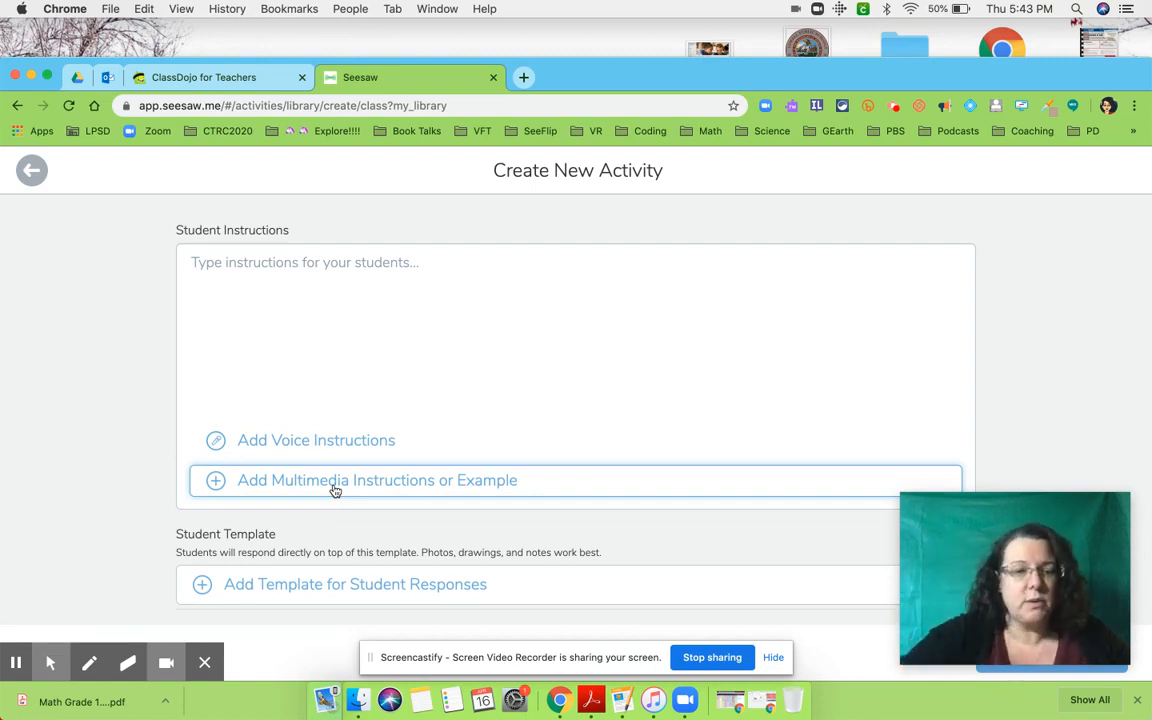
pyautogui.scroll(-2, 345, 520)
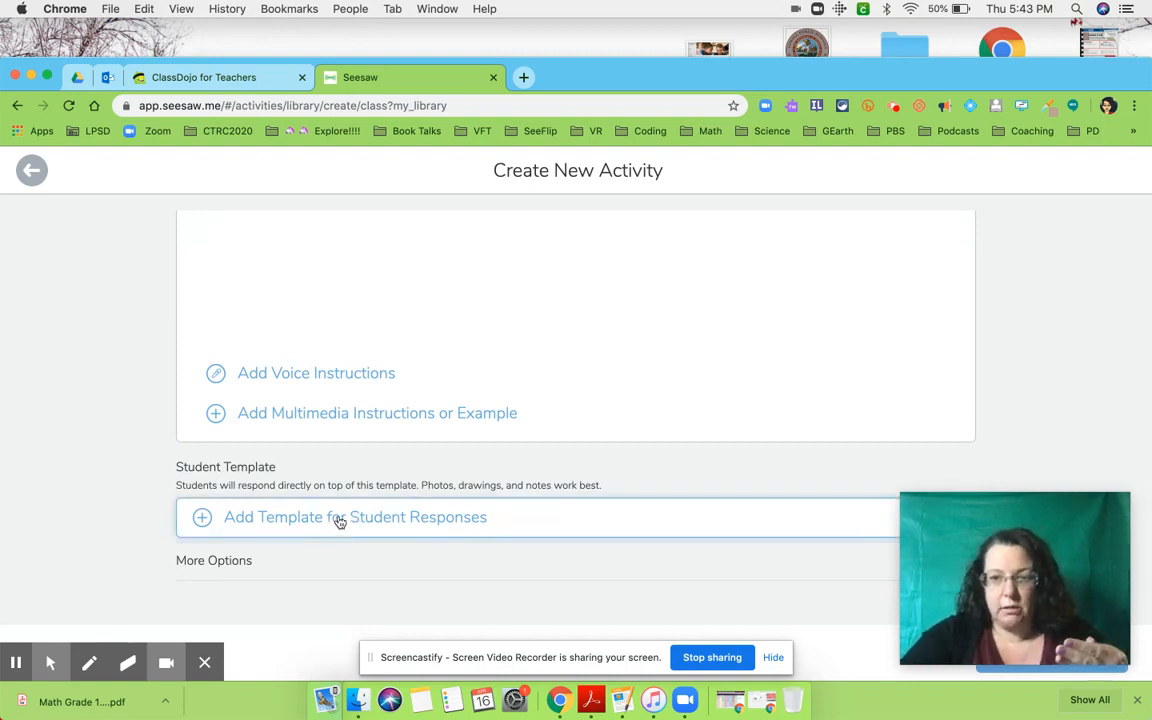
# - Upload "Math Grade 1 Week 5.pdf" from the Downloads folder as the template for student responses
pyautogui.click(340, 521)
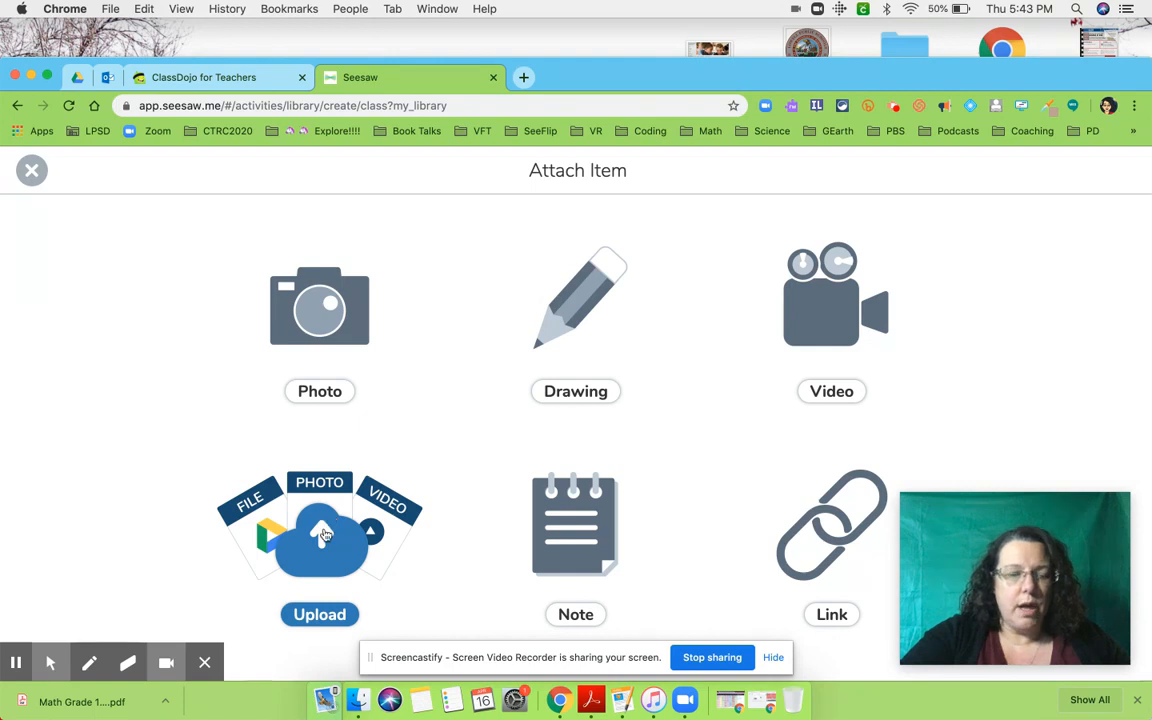
pyautogui.click(325, 535)
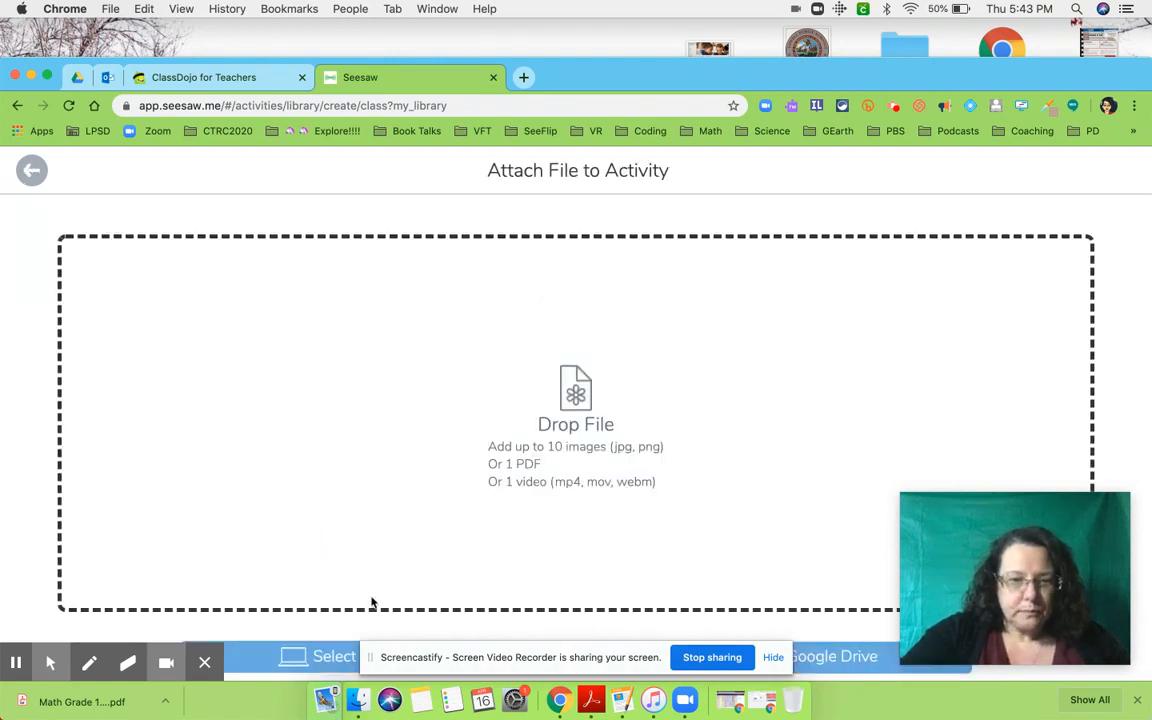
pyautogui.click(335, 658)
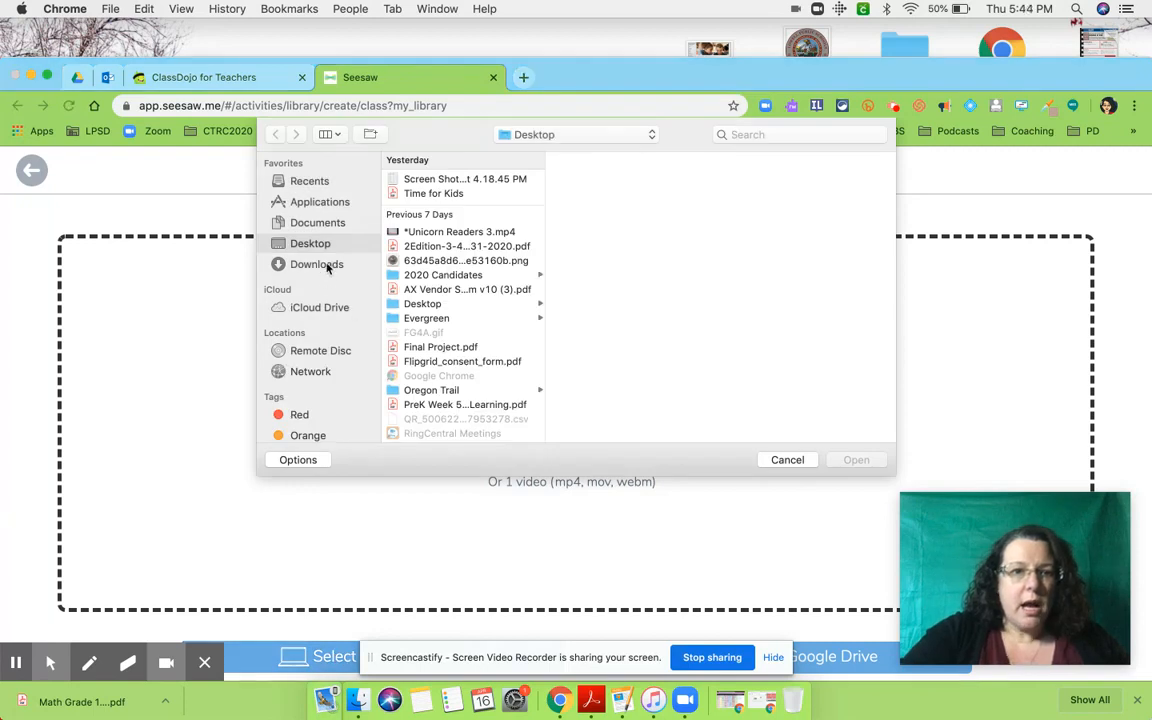
pyautogui.click(328, 264)
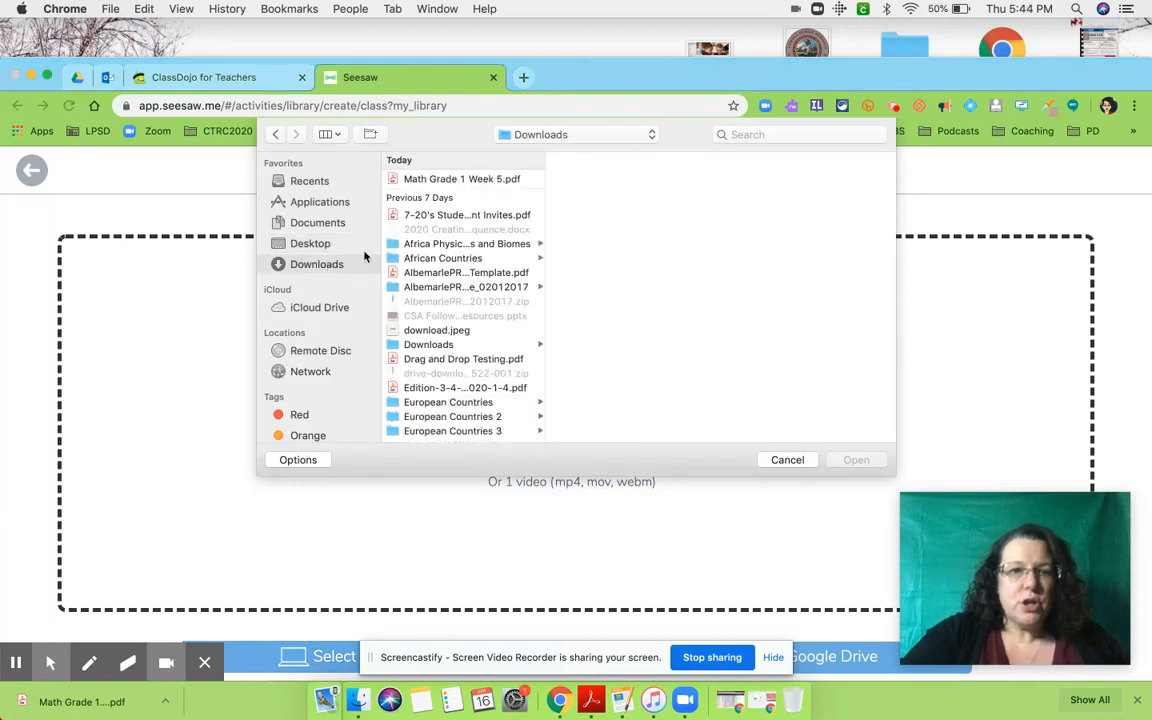
pyautogui.click(452, 180)
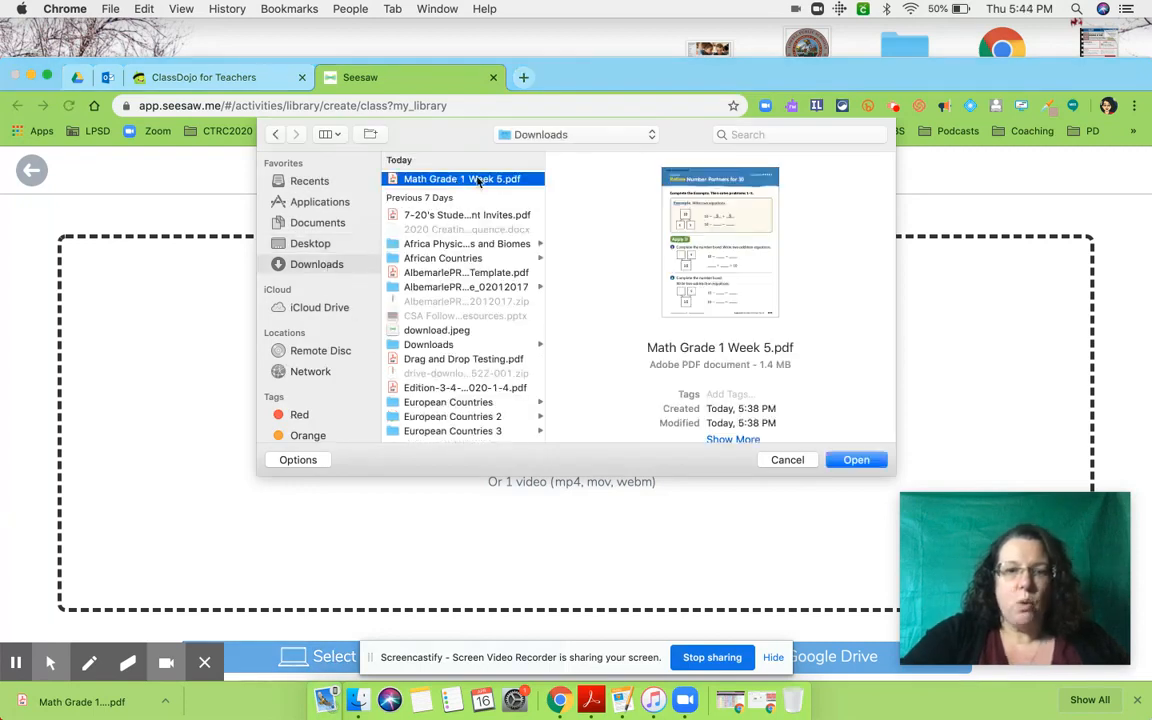
pyautogui.click(859, 460)
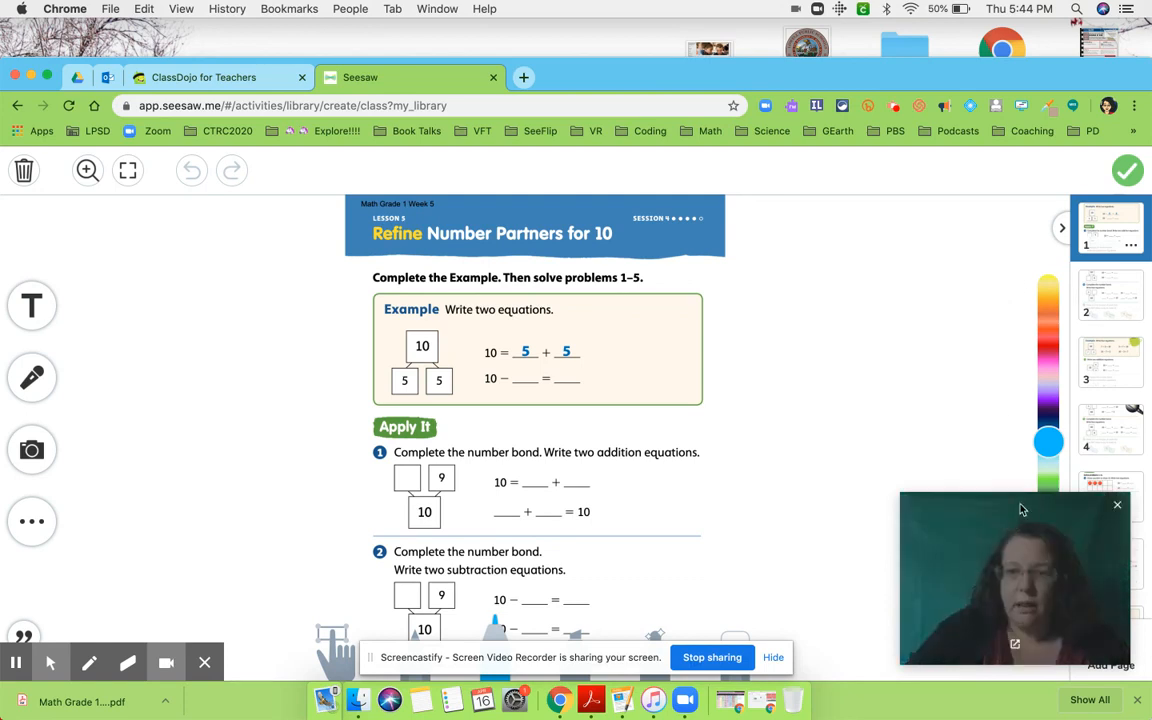
# - Look through the first few pages of the uploaded math packet and return to page 1
pyautogui.moveTo(1022, 509); pyautogui.dragTo(888, 320)
pyautogui.click(1130, 297)
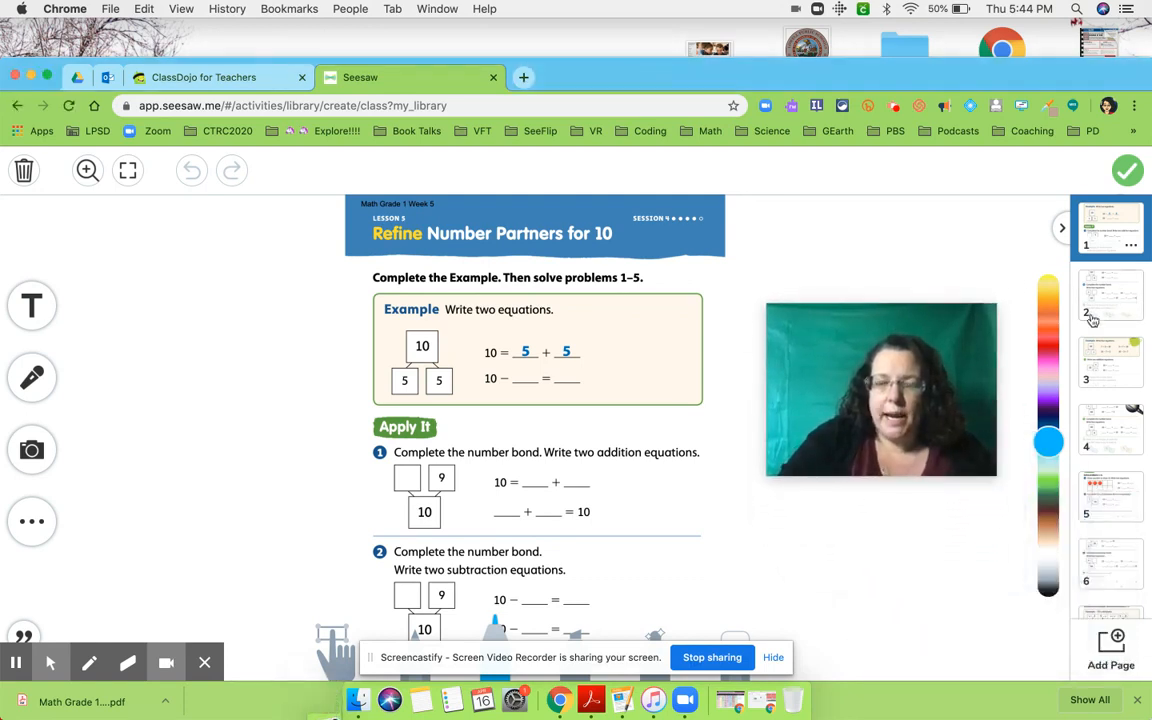
pyautogui.click(1113, 298)
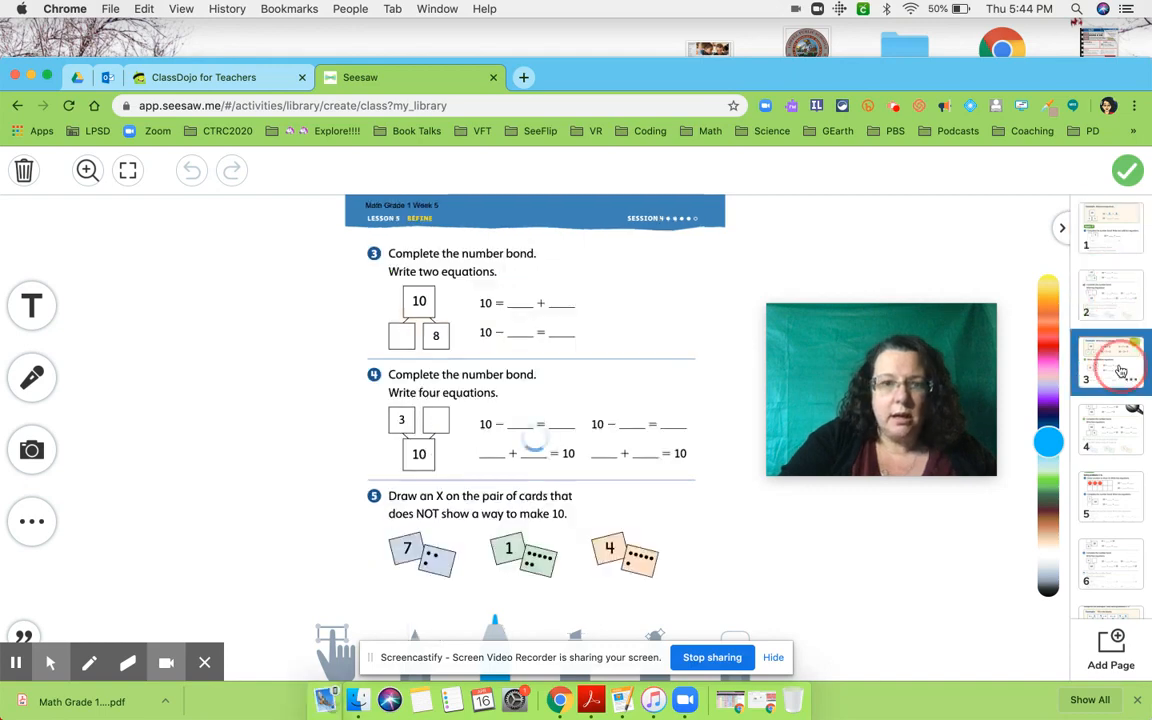
pyautogui.click(1112, 362)
pyautogui.click(1113, 298)
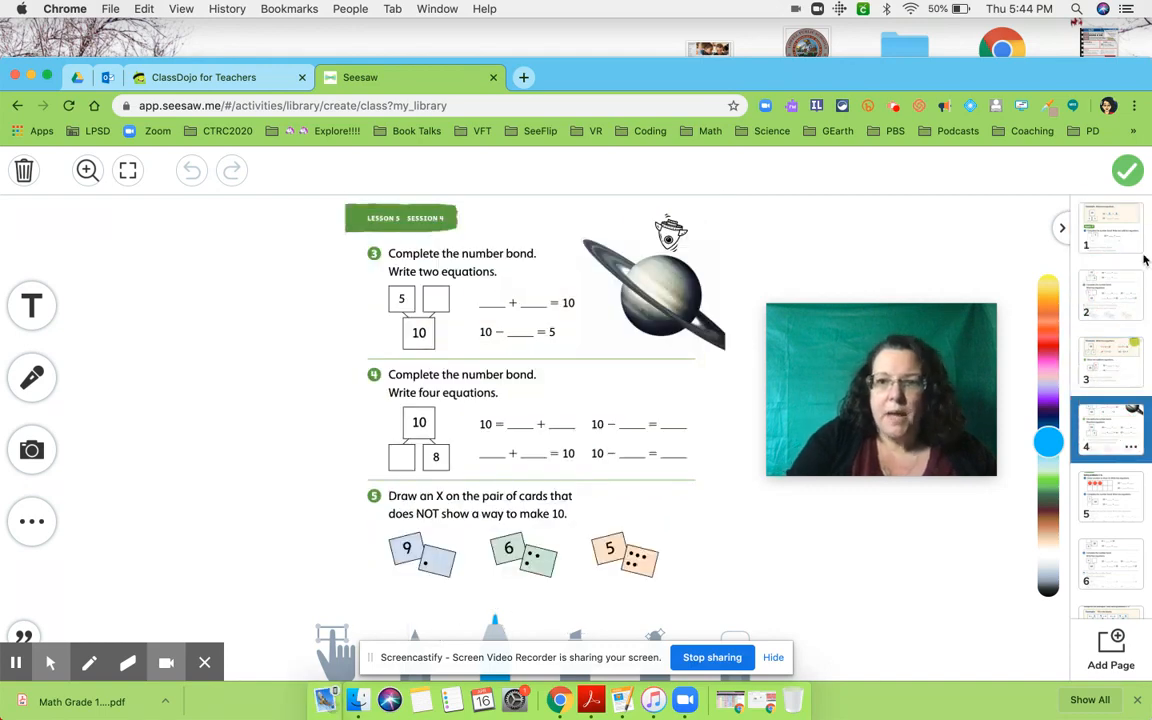
pyautogui.click(1121, 236)
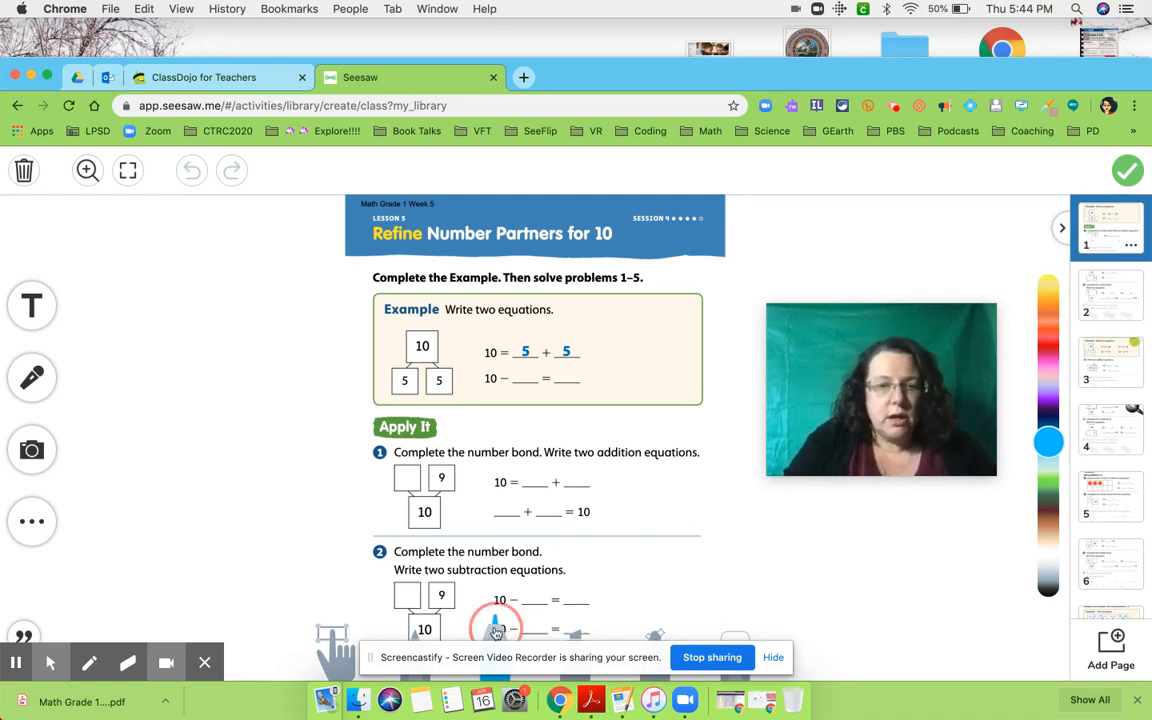
# - Handwrite 9 and 1 in the blanks of problem 1's first addition equation with the blue marker
pyautogui.click(495, 628)
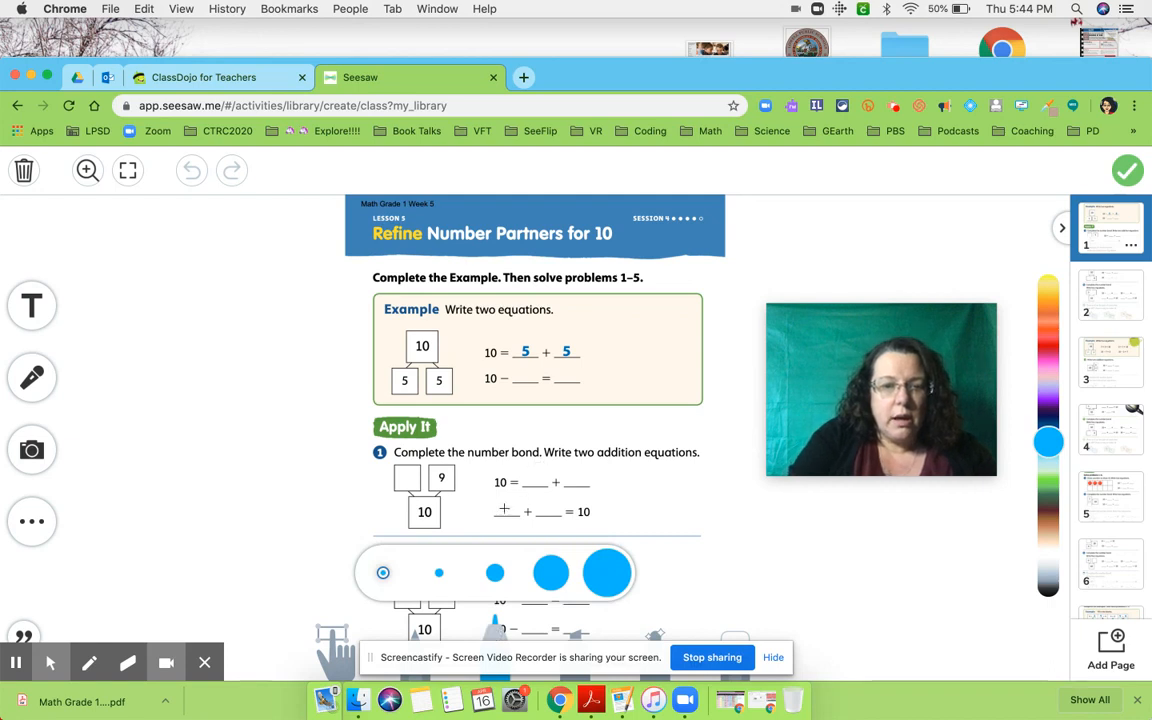
pyautogui.click(502, 579)
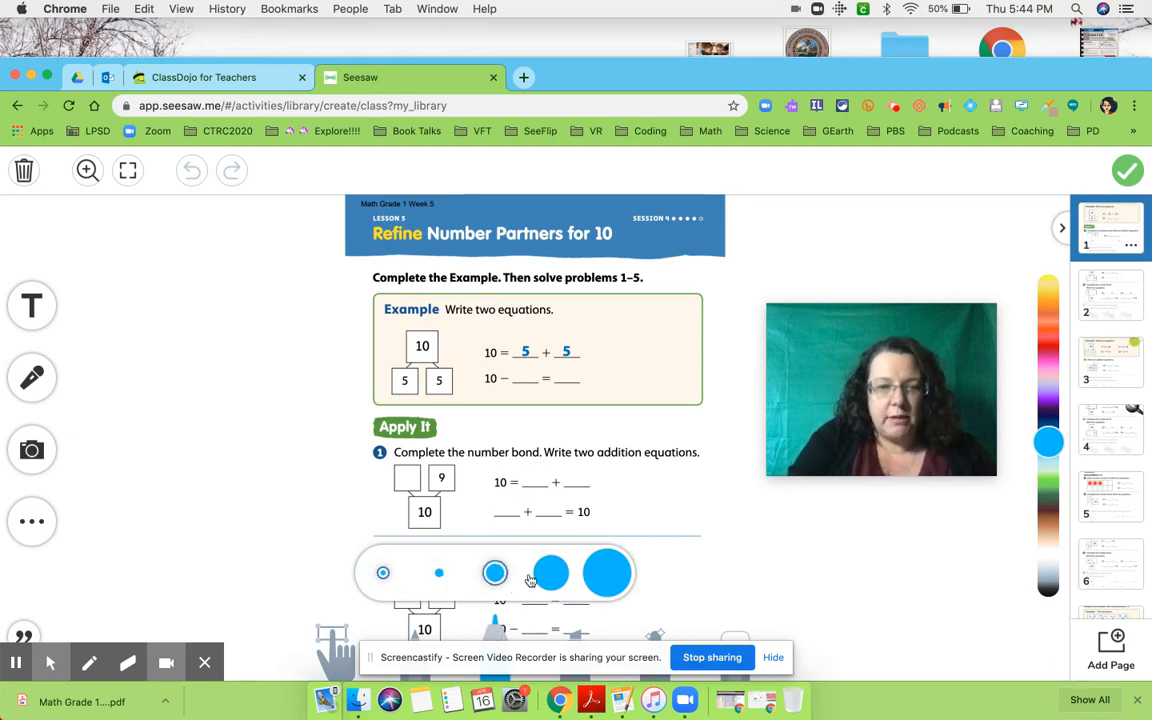
pyautogui.click(533, 579)
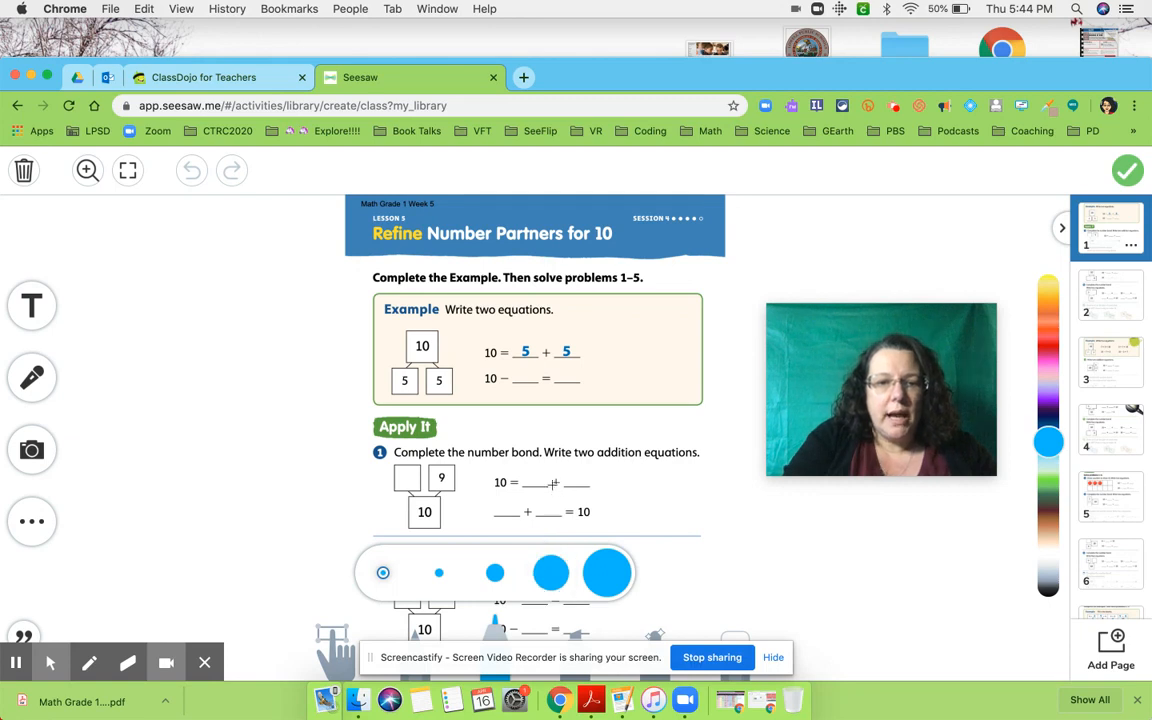
pyautogui.moveTo(537, 466)
pyautogui.mouseDown()
pyautogui.moveTo(541, 481)
pyautogui.moveTo(570, 466)
pyautogui.moveTo(571, 484)
pyautogui.mouseUp()
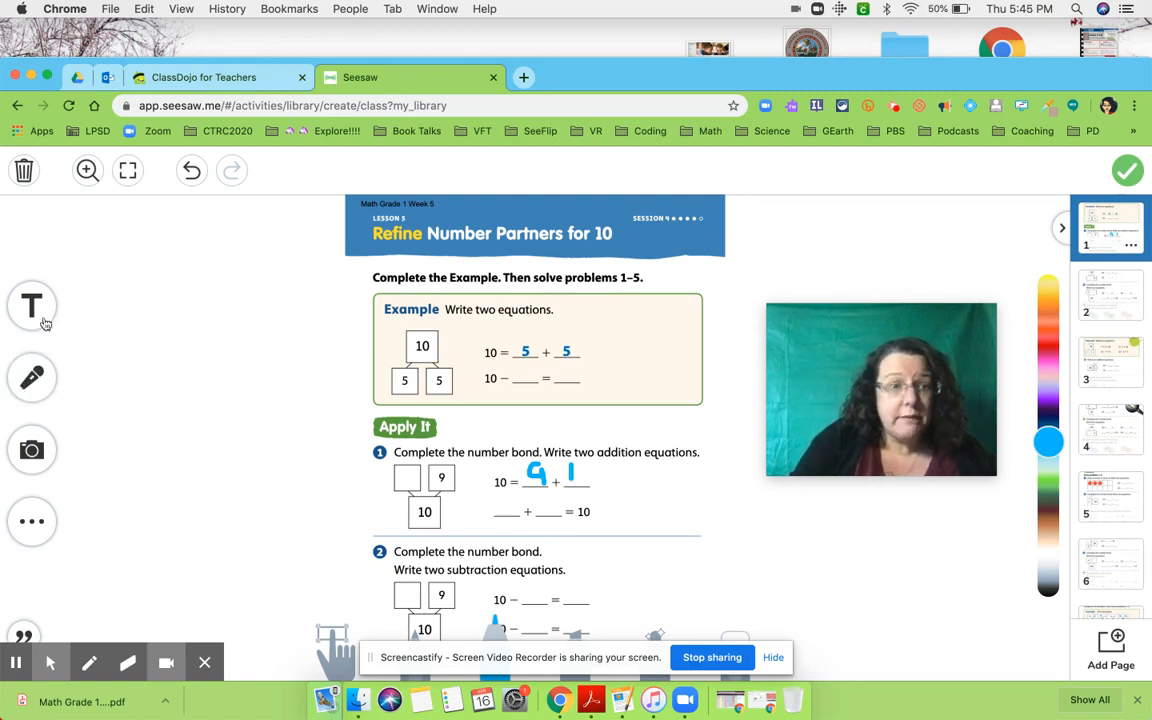
# - Add the text label "Record your thinking for problem 1." and fit it into the blank area beside the worksheet's header
pyautogui.click(40, 300)
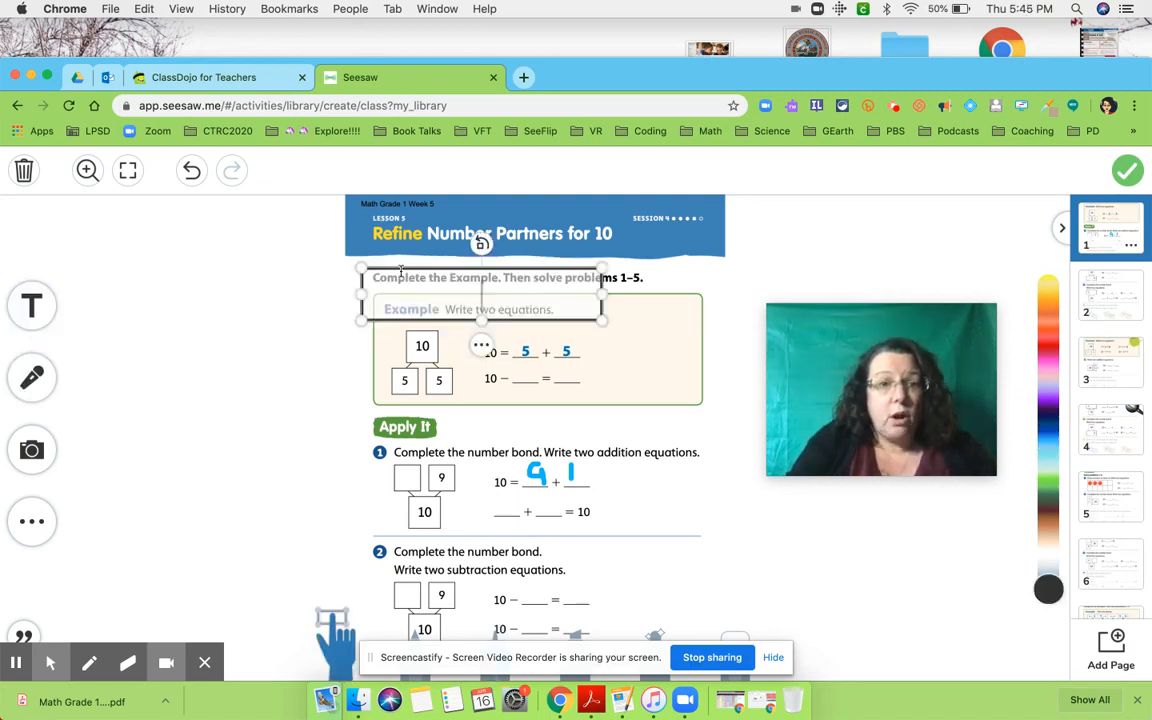
pyautogui.click(306, 312)
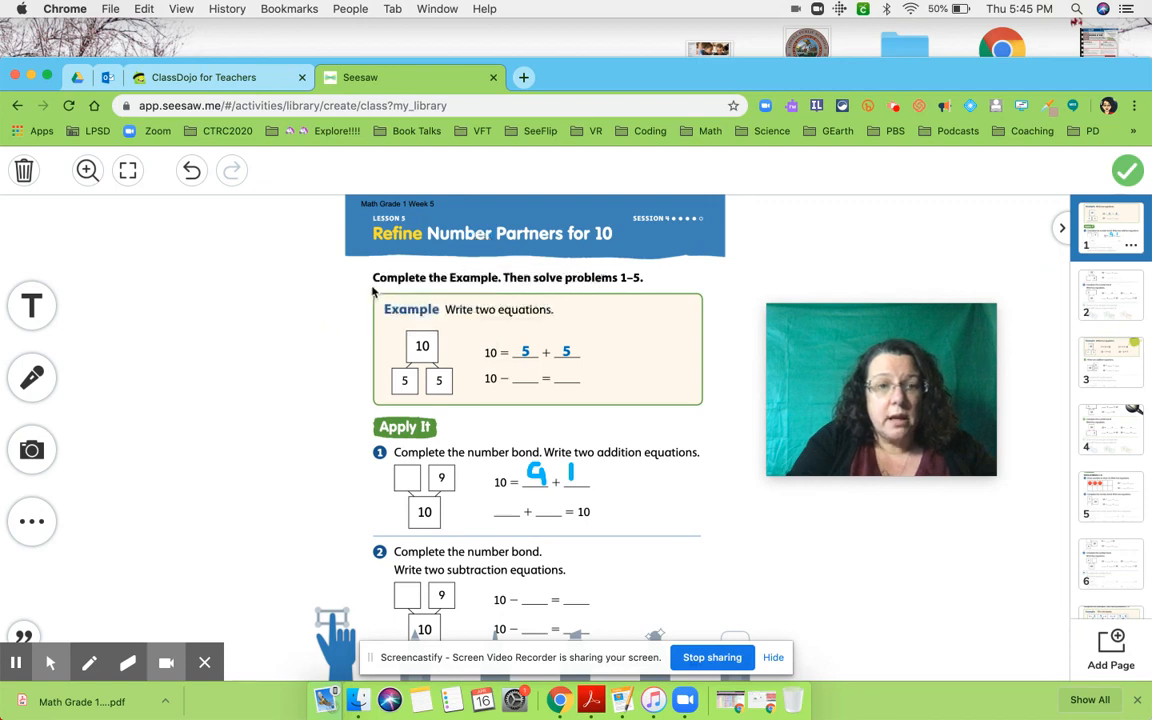
pyautogui.click(37, 302)
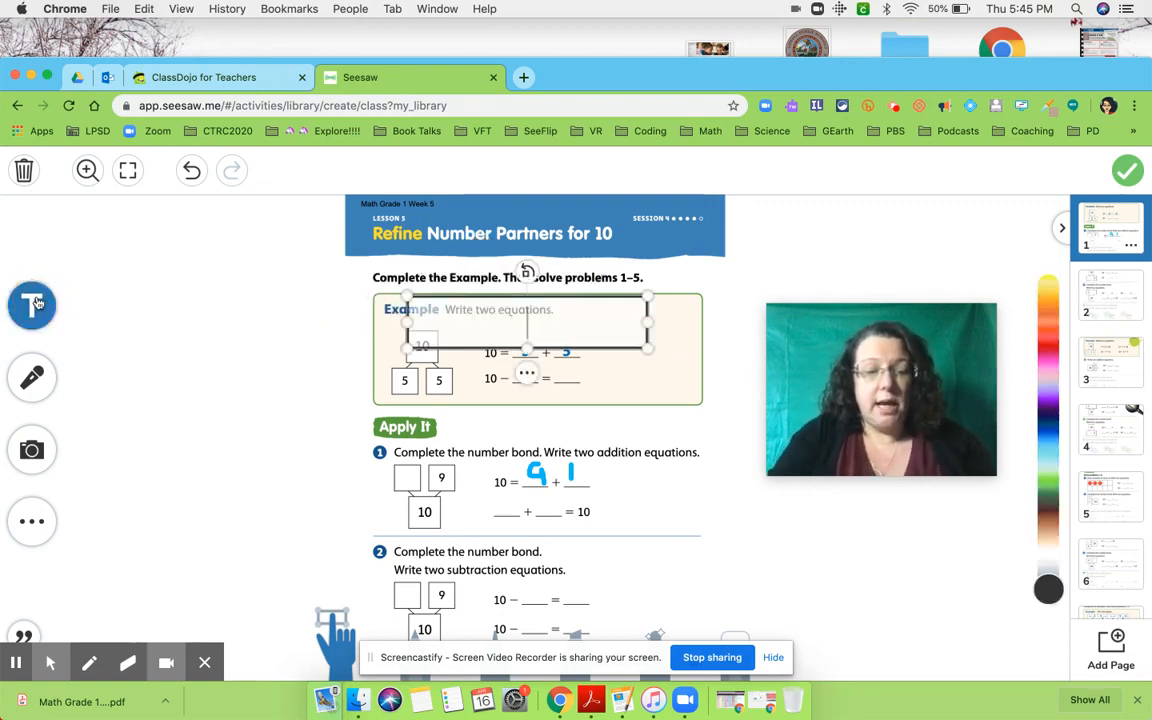
pyautogui.write('Record ')
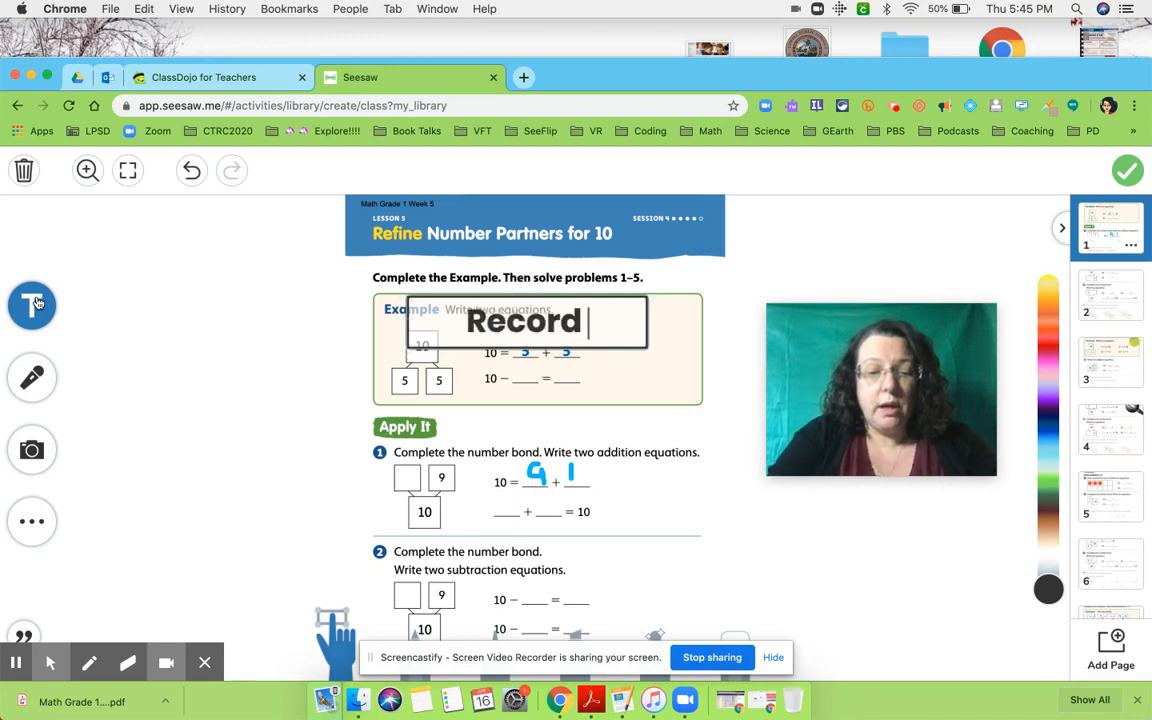
pyautogui.write('your thinki')
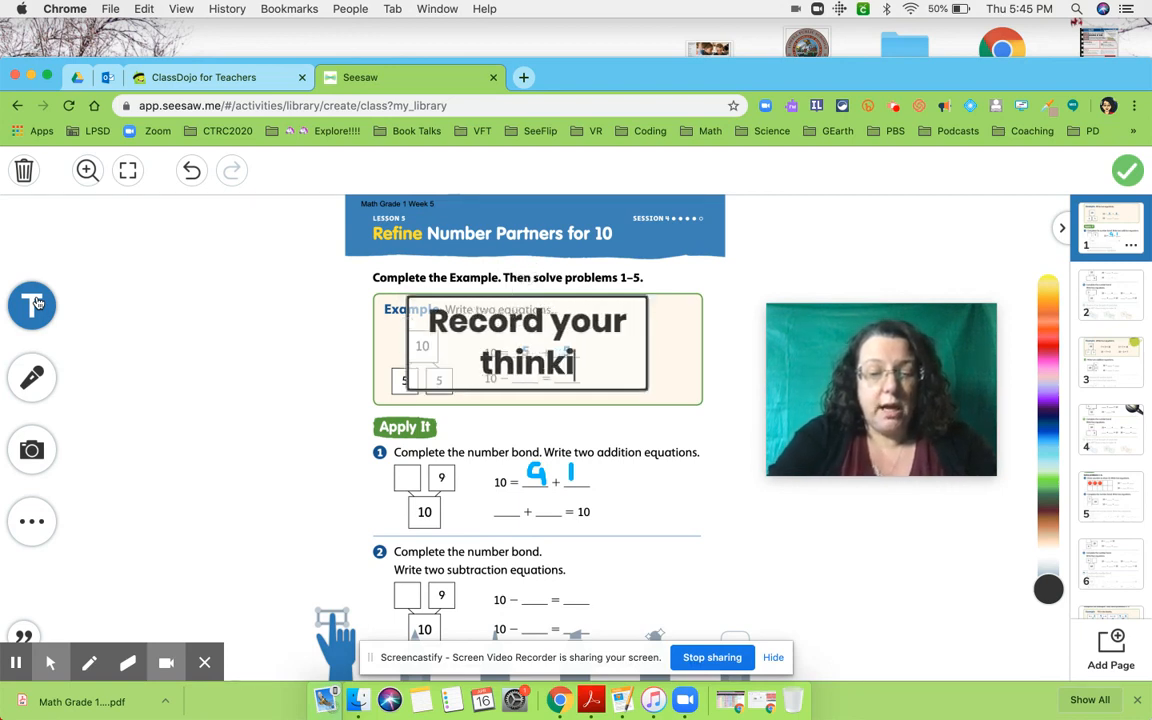
pyautogui.write('ng for probl')
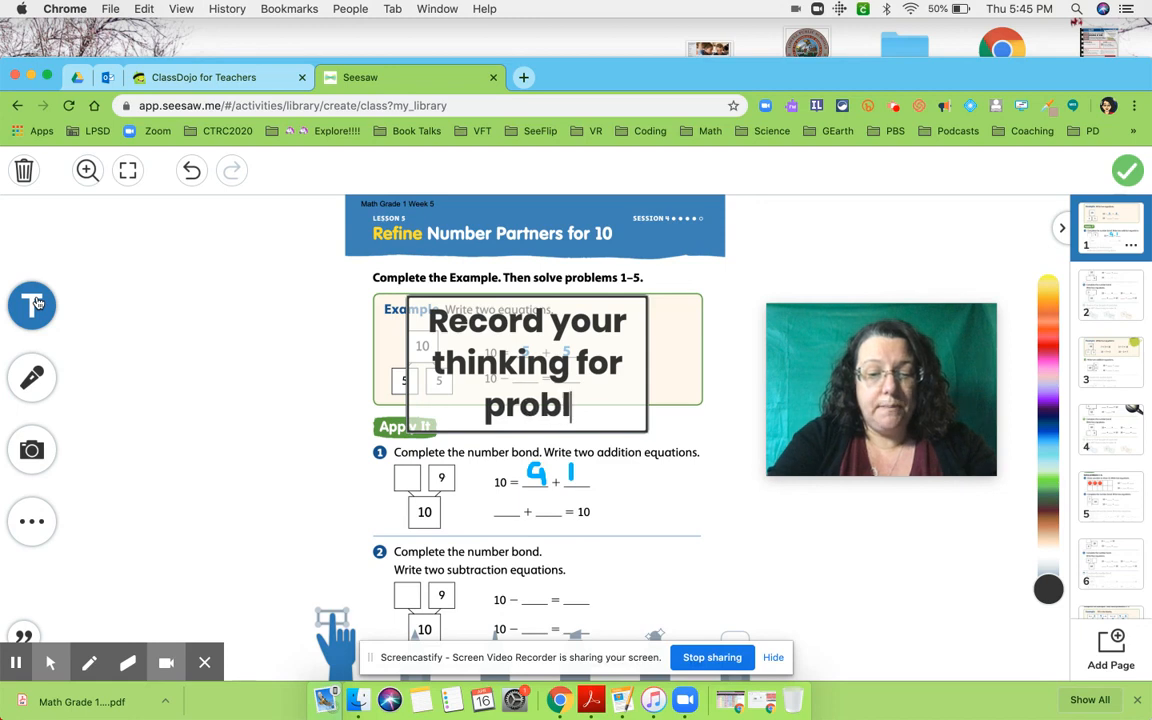
pyautogui.write('em 1')
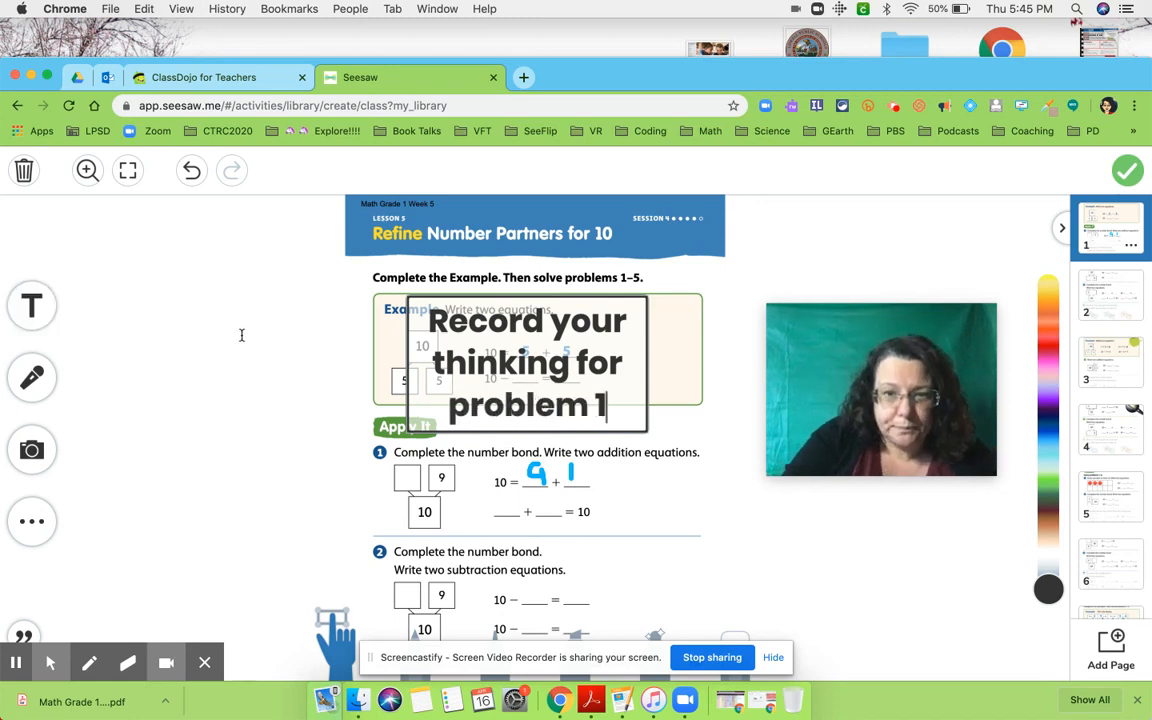
pyautogui.write('.')
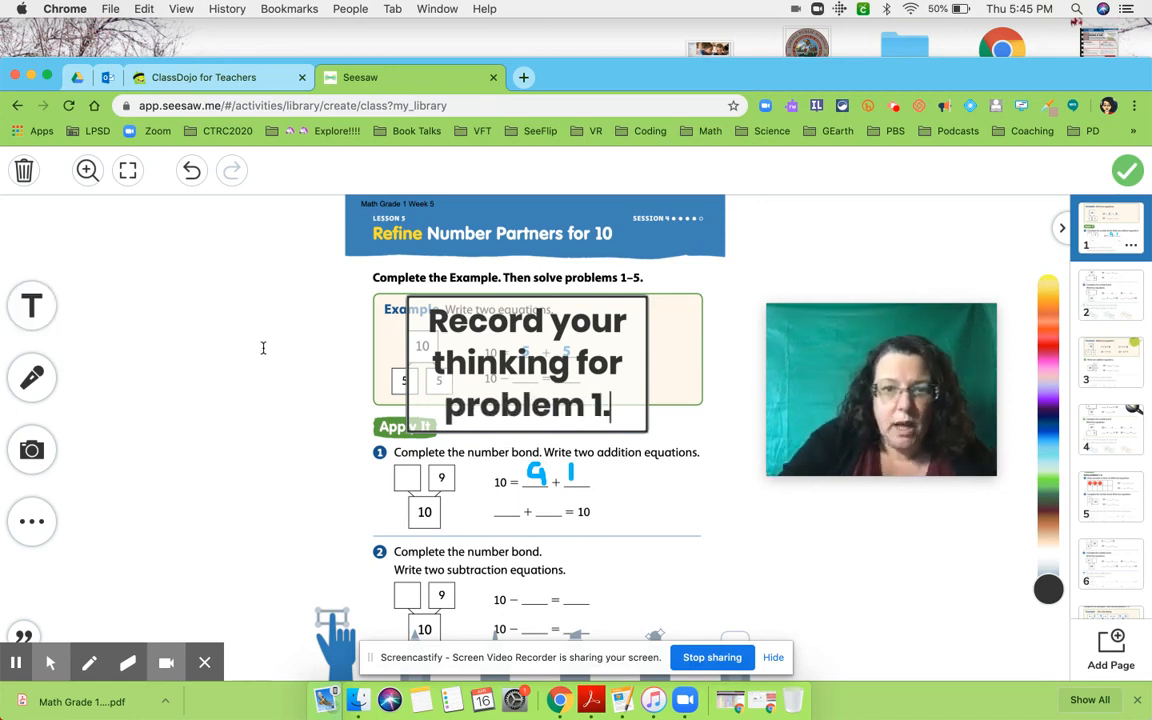
pyautogui.click(718, 492)
pyautogui.moveTo(650, 430); pyautogui.dragTo(335, 260)
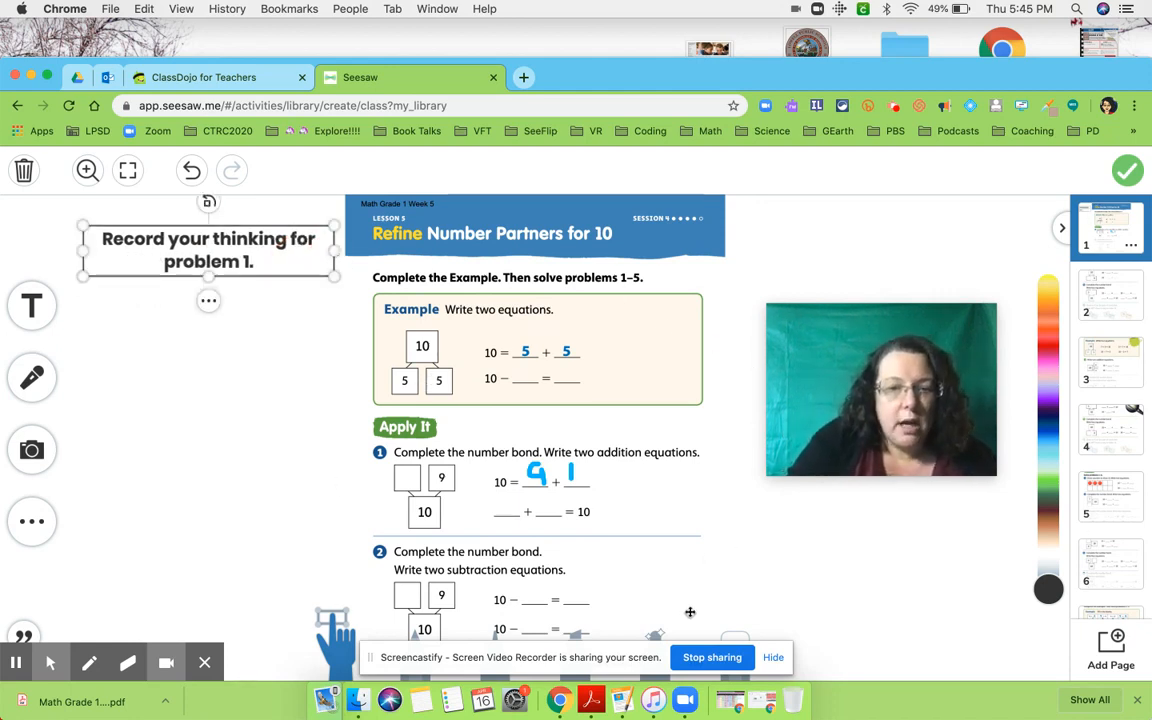
# - Erase the handwritten 9 and 1 from problem 1 on the template's first page
pyautogui.click(738, 634)
pyautogui.moveTo(583, 473)
pyautogui.mouseDown()
pyautogui.moveTo(515, 475)
pyautogui.moveTo(571, 470)
pyautogui.mouseUp()
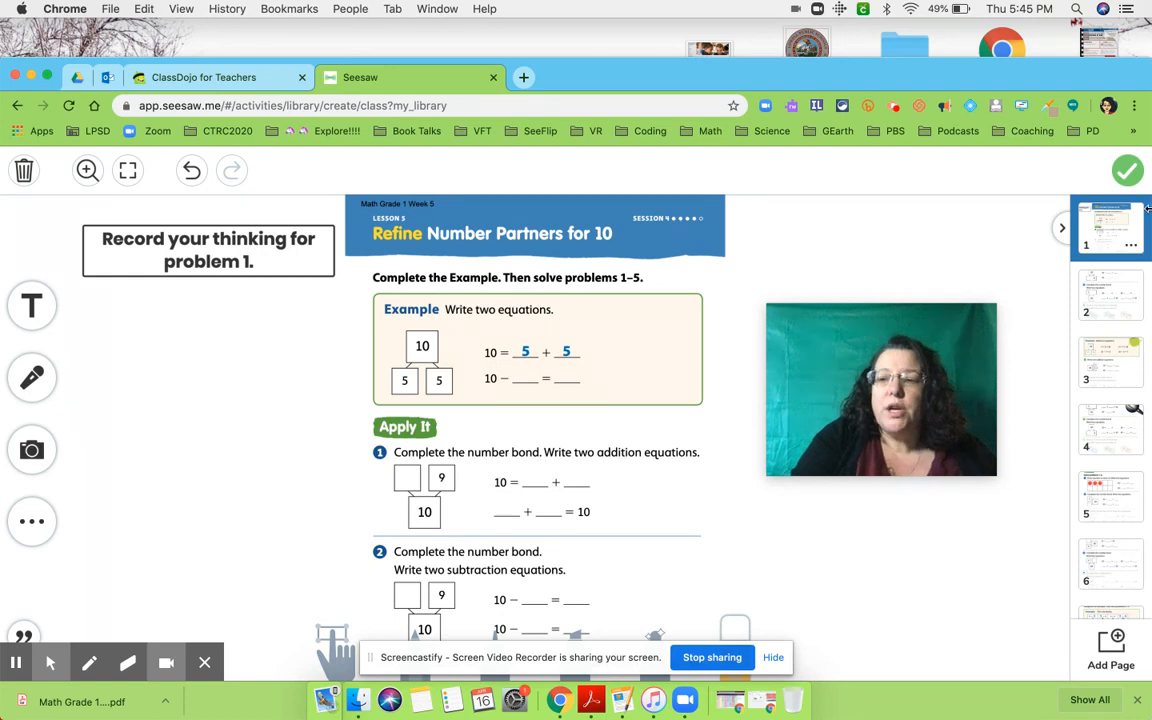
# - Accept the edited student template and save the Math Packet activity
pyautogui.click(1129, 172)
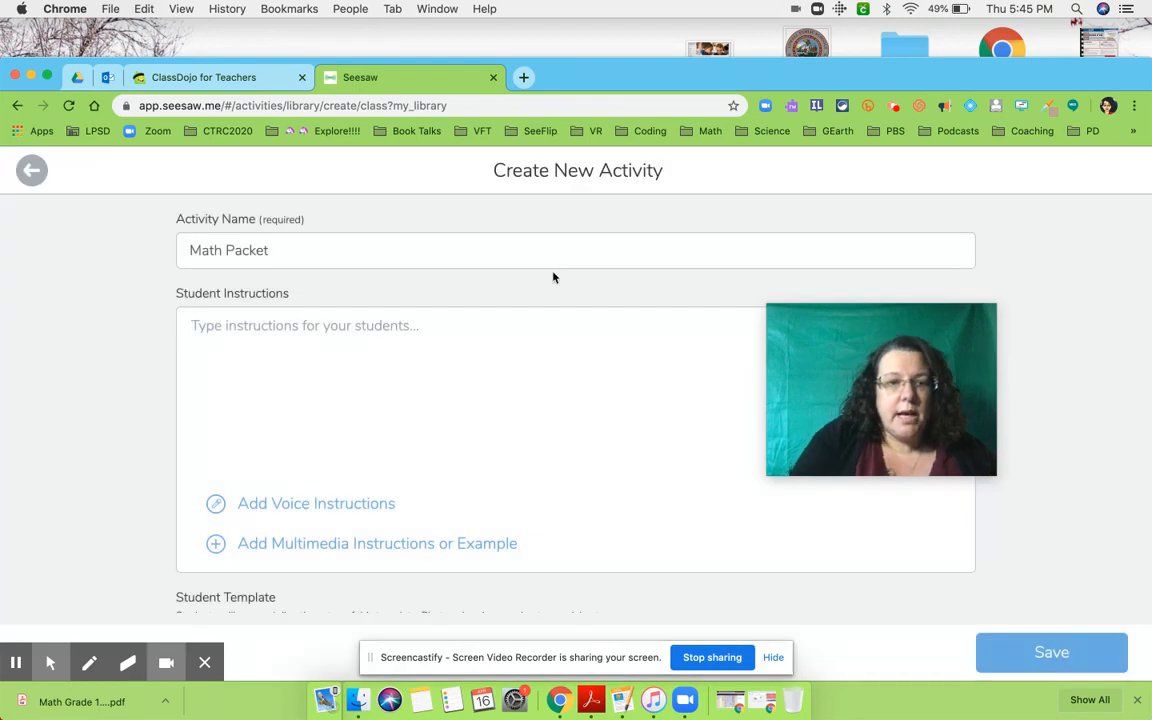
pyautogui.scroll(-3, 373, 406)
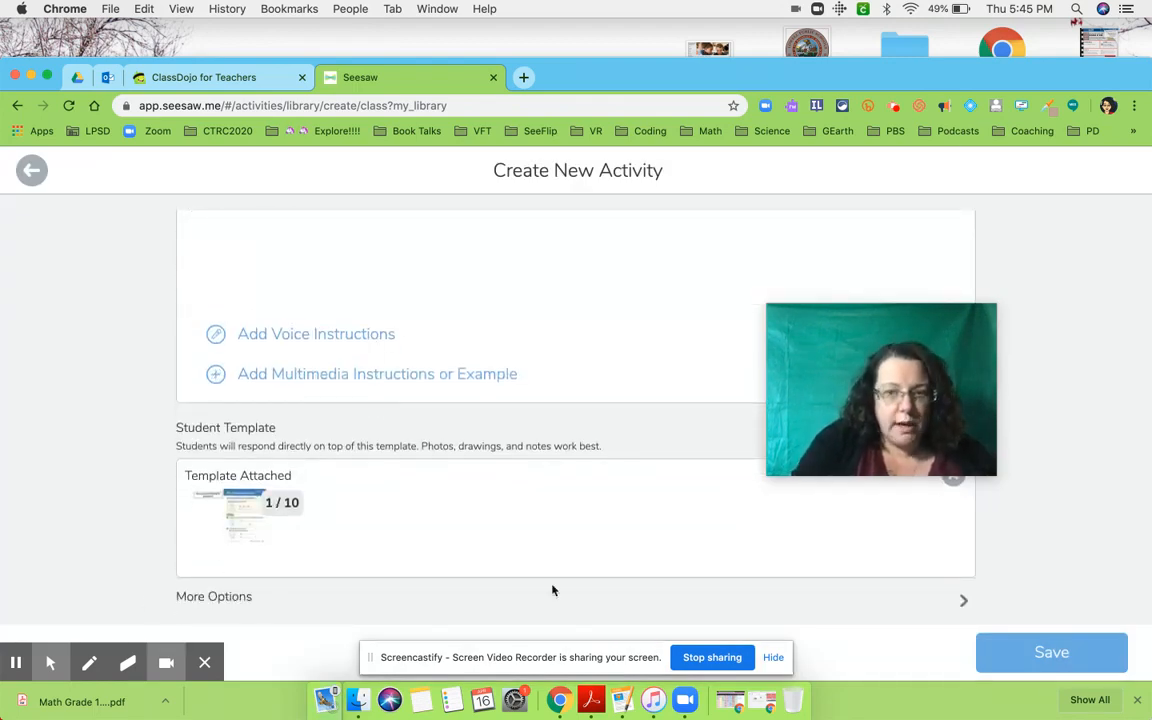
pyautogui.scroll(-1, 552, 590)
pyautogui.click(1108, 655)
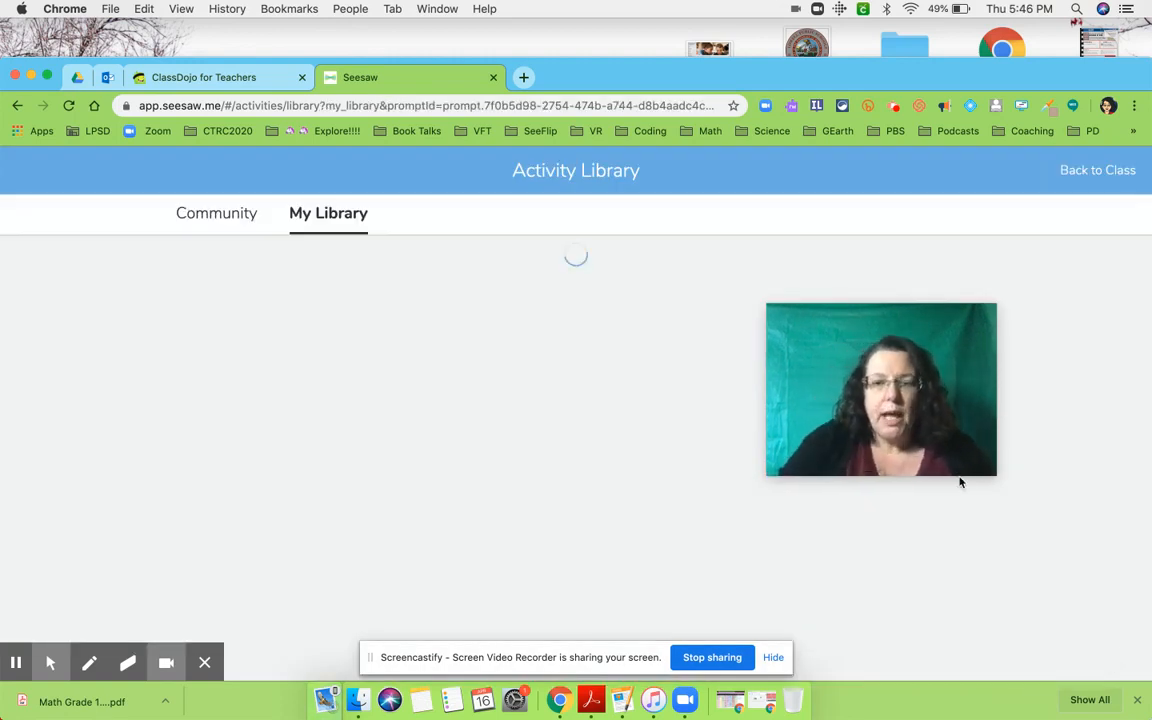
# - Start assigning the Math Packet activity and choose the "Mama's School of Wicked Fun" class
pyautogui.moveTo(911, 329); pyautogui.dragTo(1060, 172)
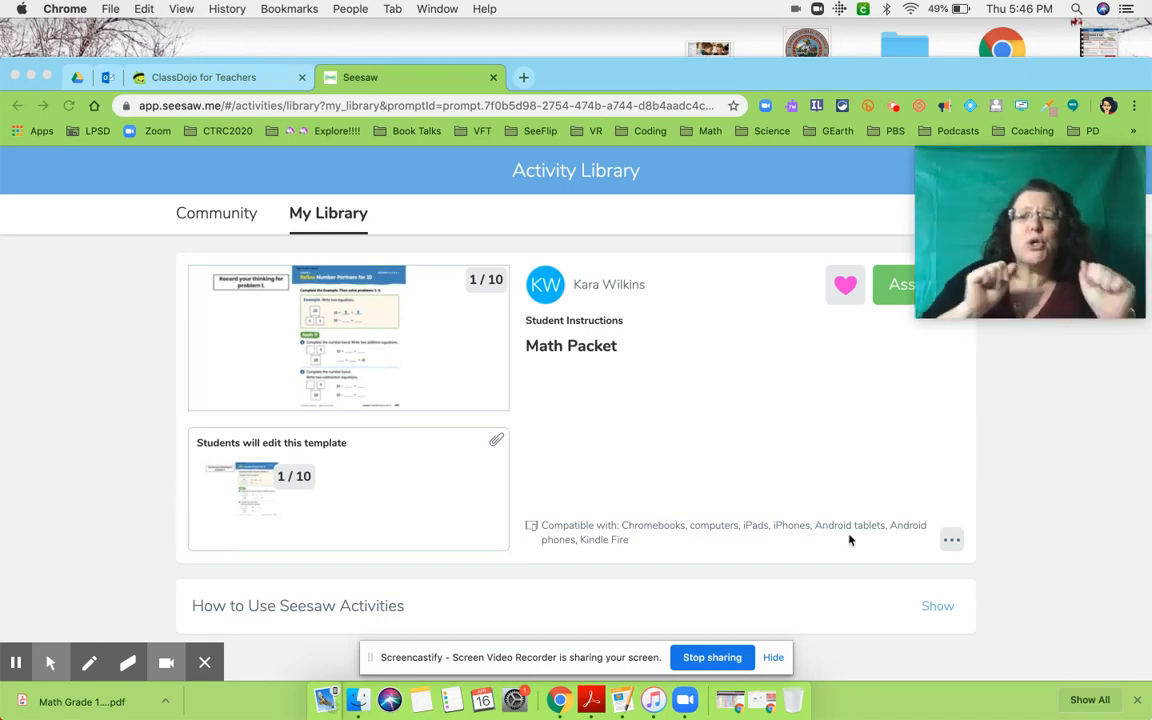
pyautogui.moveTo(1068, 174); pyautogui.dragTo(243, 292)
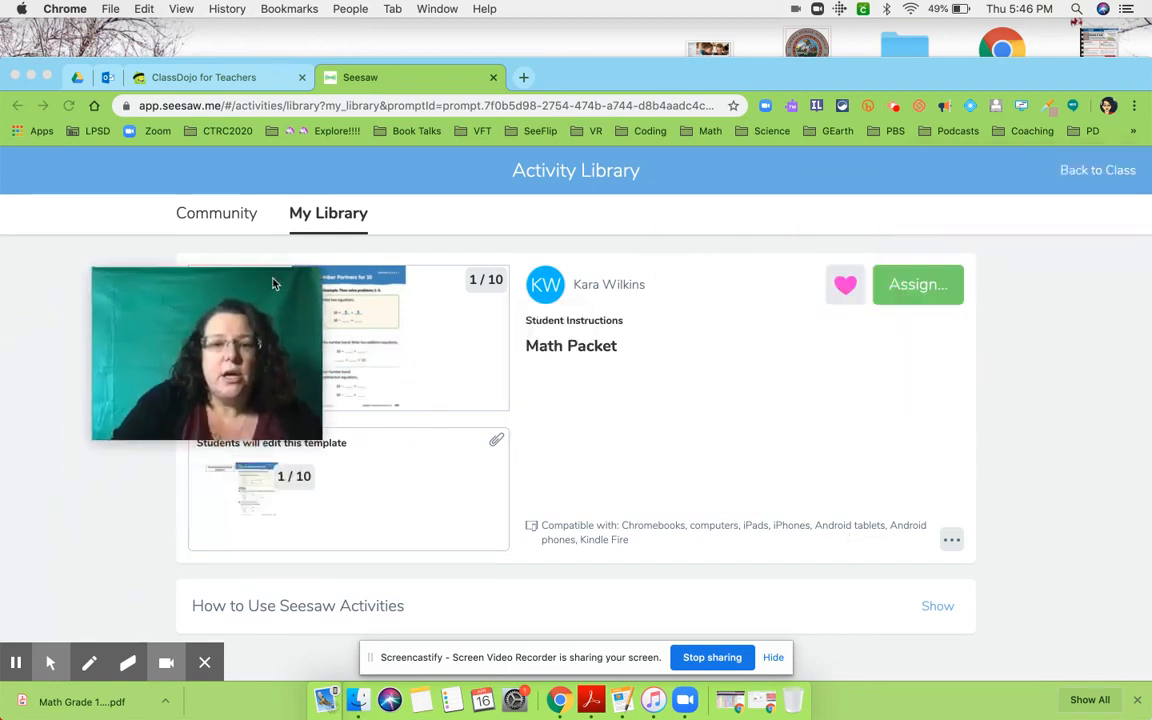
pyautogui.click(924, 294)
pyautogui.click(918, 287)
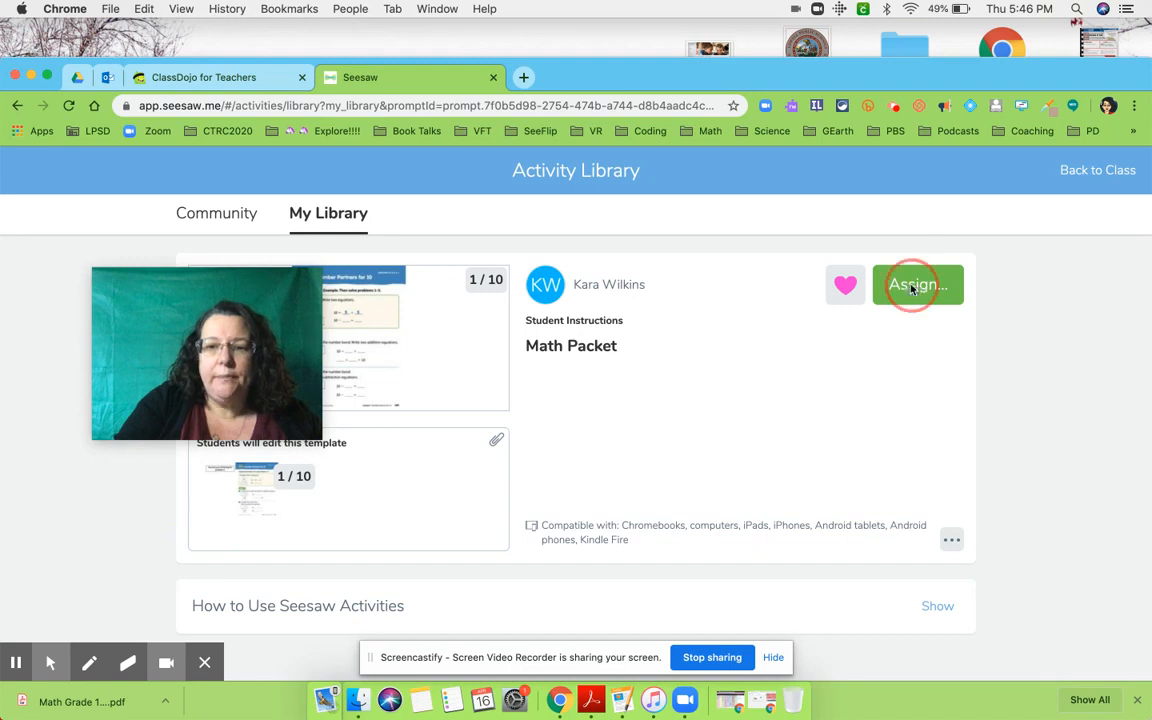
pyautogui.scroll(-1, 585, 401)
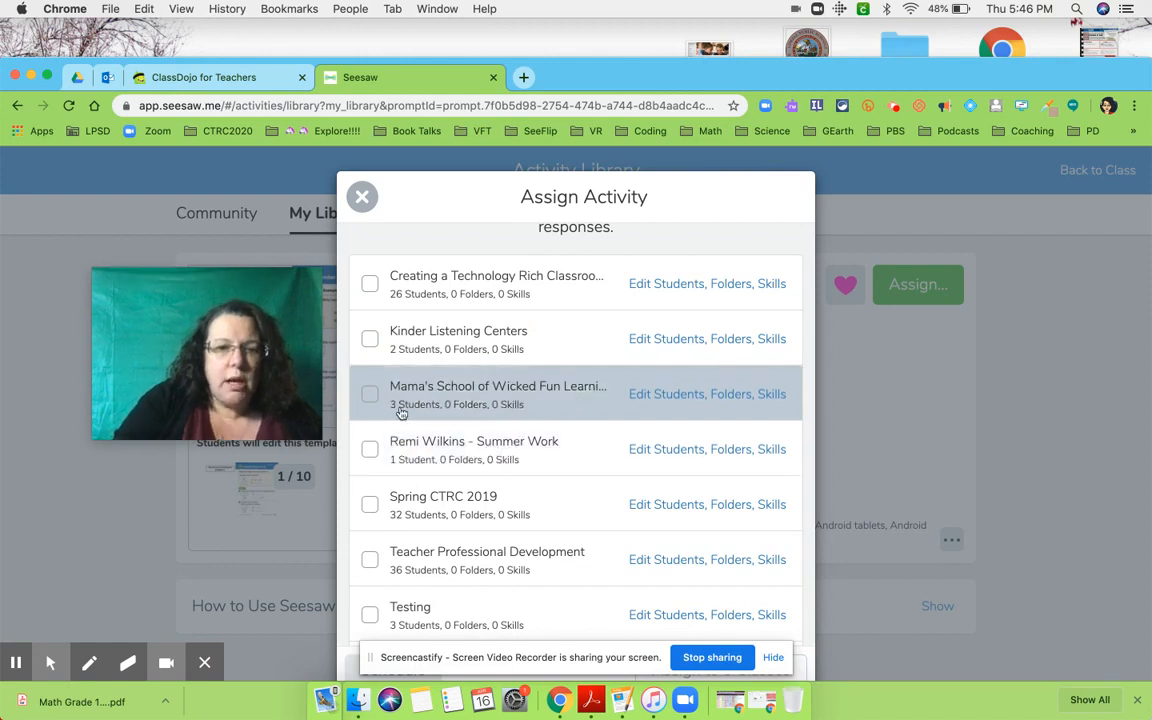
pyautogui.click(368, 396)
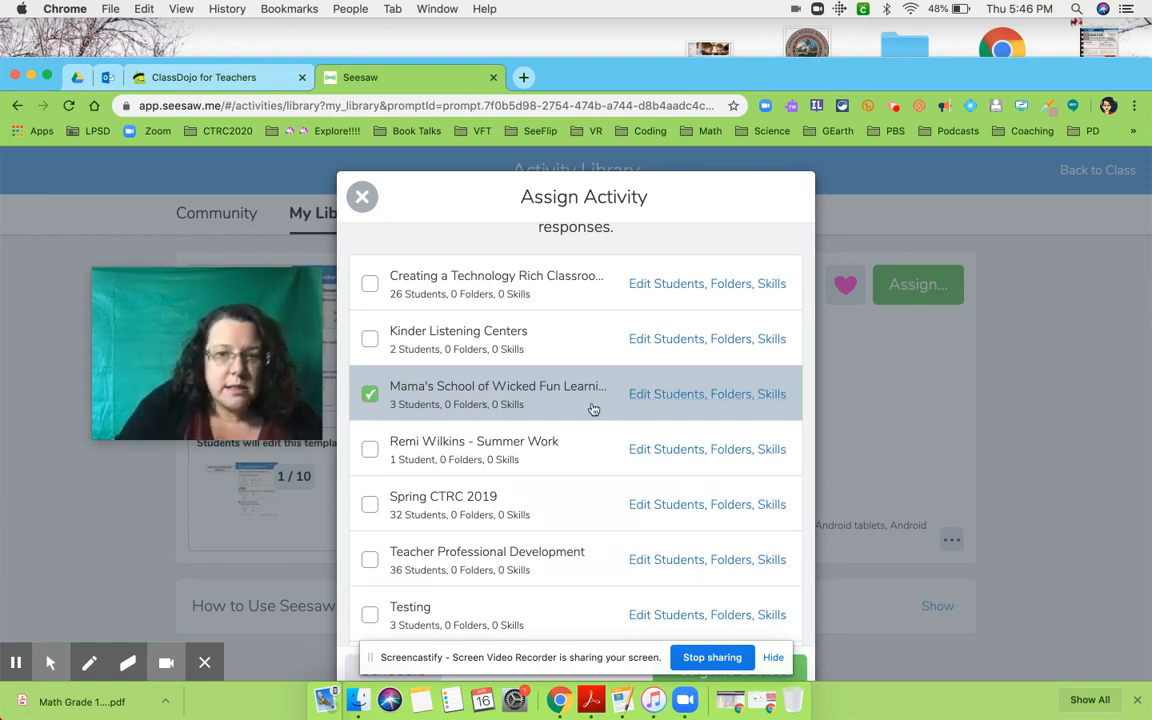
# - Limit the Mama's School of Wicked Fun Learning assignment to only the student with the cat icon and assign the activity
pyautogui.click(640, 396)
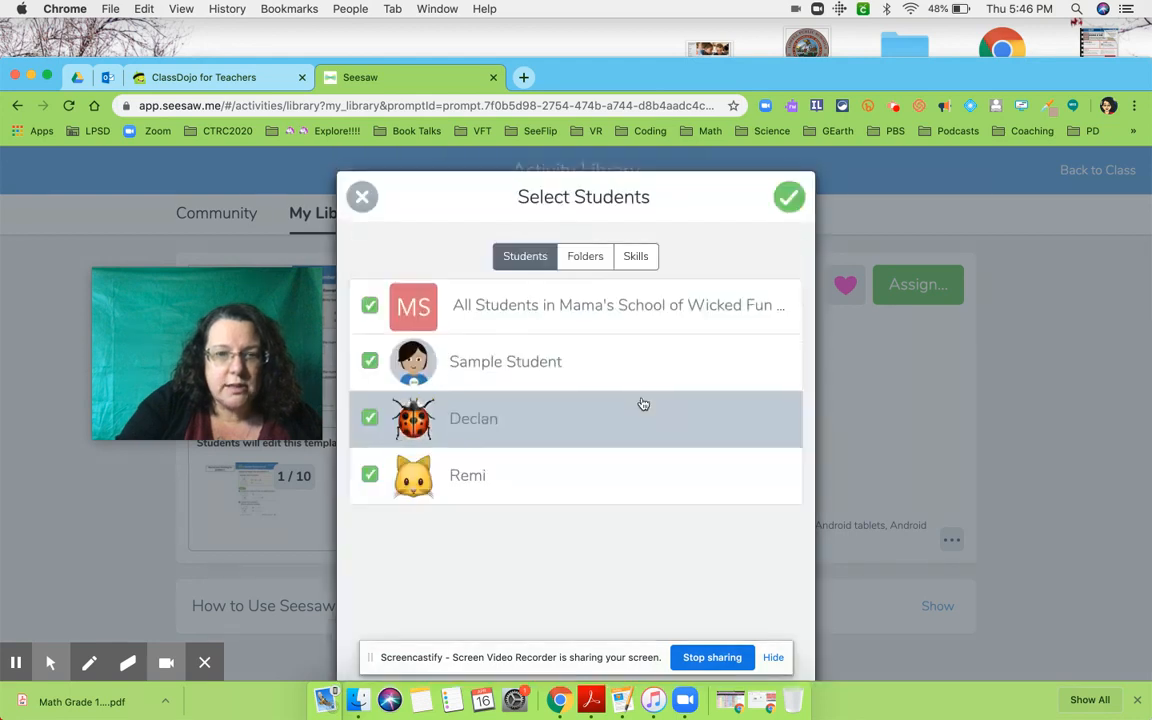
pyautogui.click(369, 307)
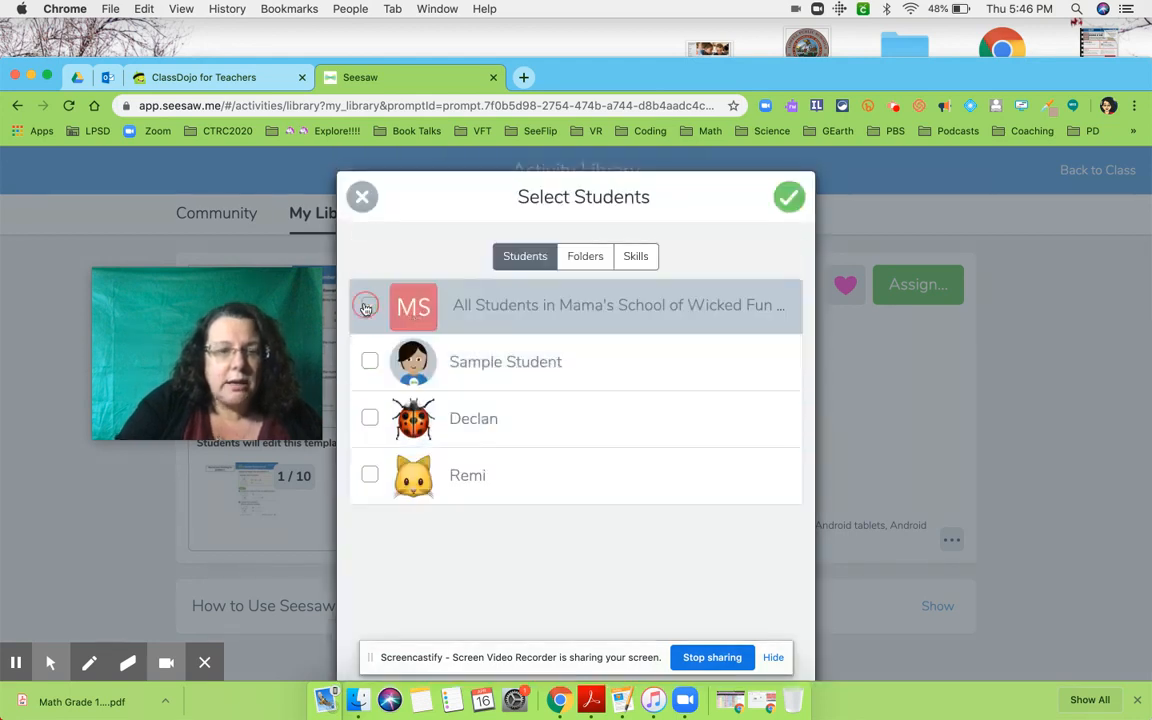
pyautogui.click(370, 478)
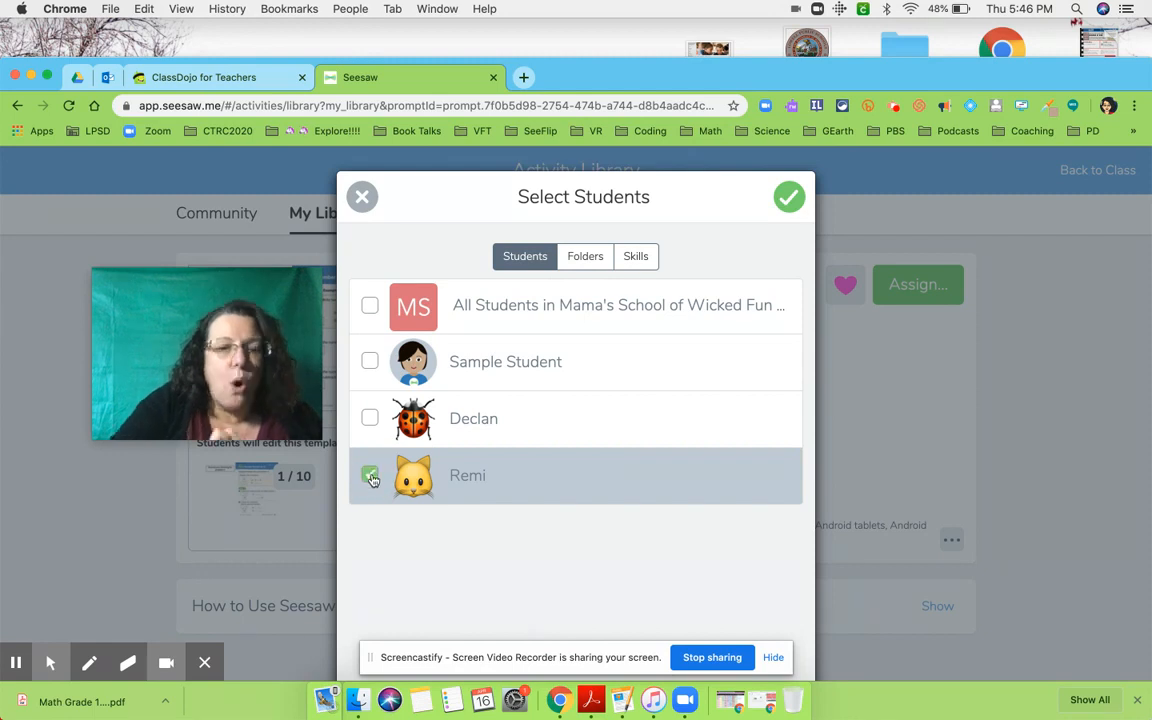
pyautogui.click(790, 197)
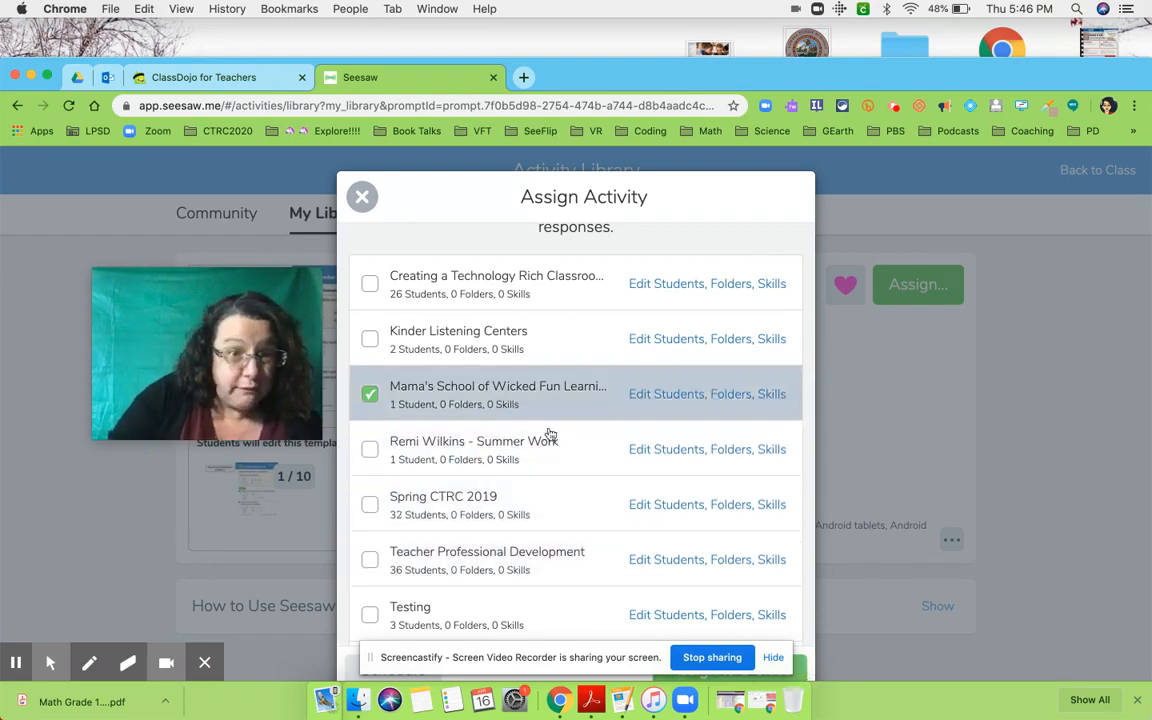
pyautogui.click(798, 665)
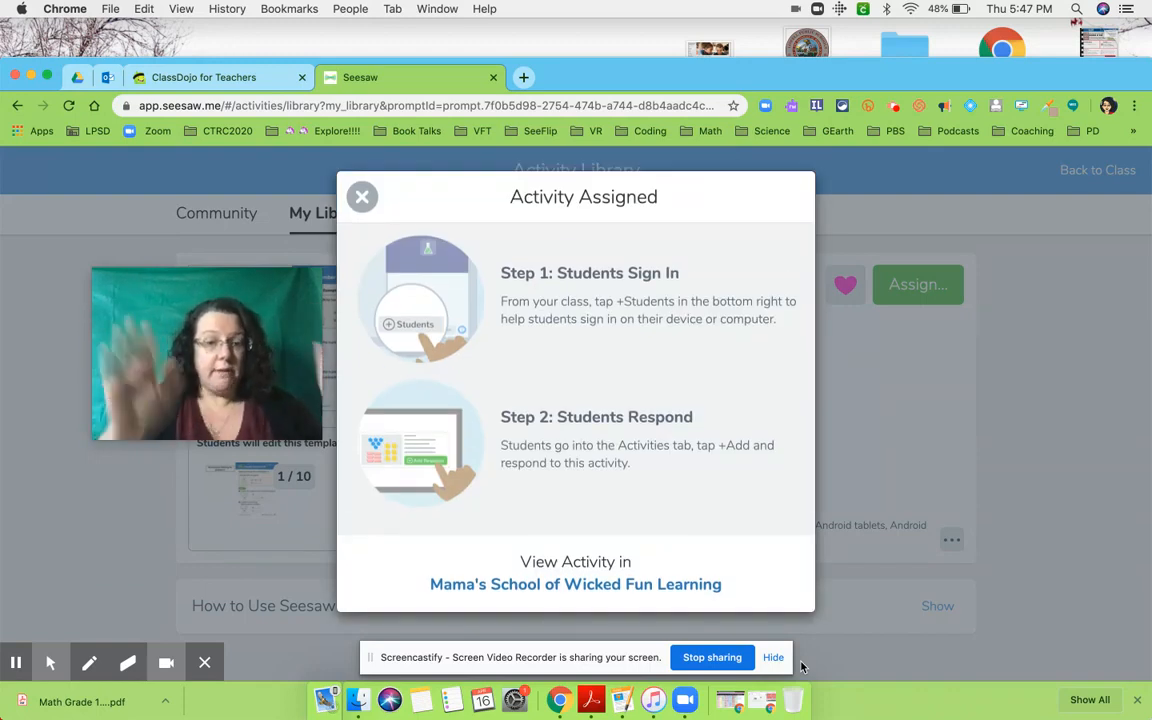
# - Switch to the student's Seesaw browser window and open the refreshed list of activities waiting for a response
pyautogui.click(31, 76)
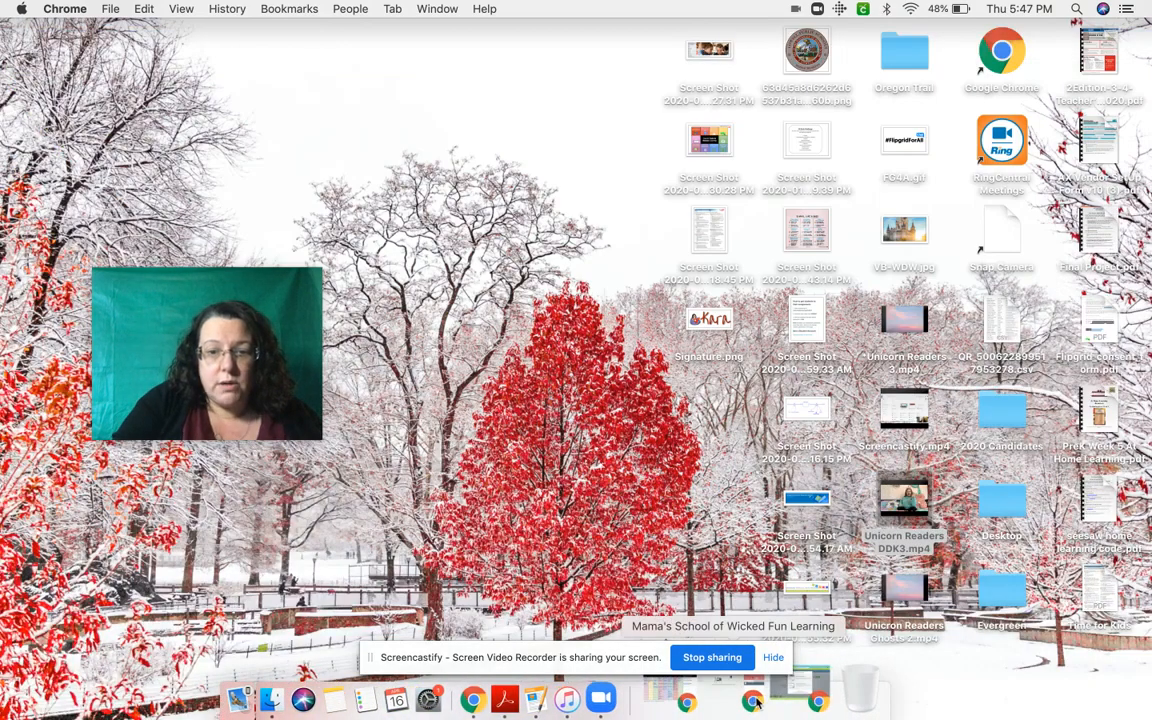
pyautogui.click(757, 703)
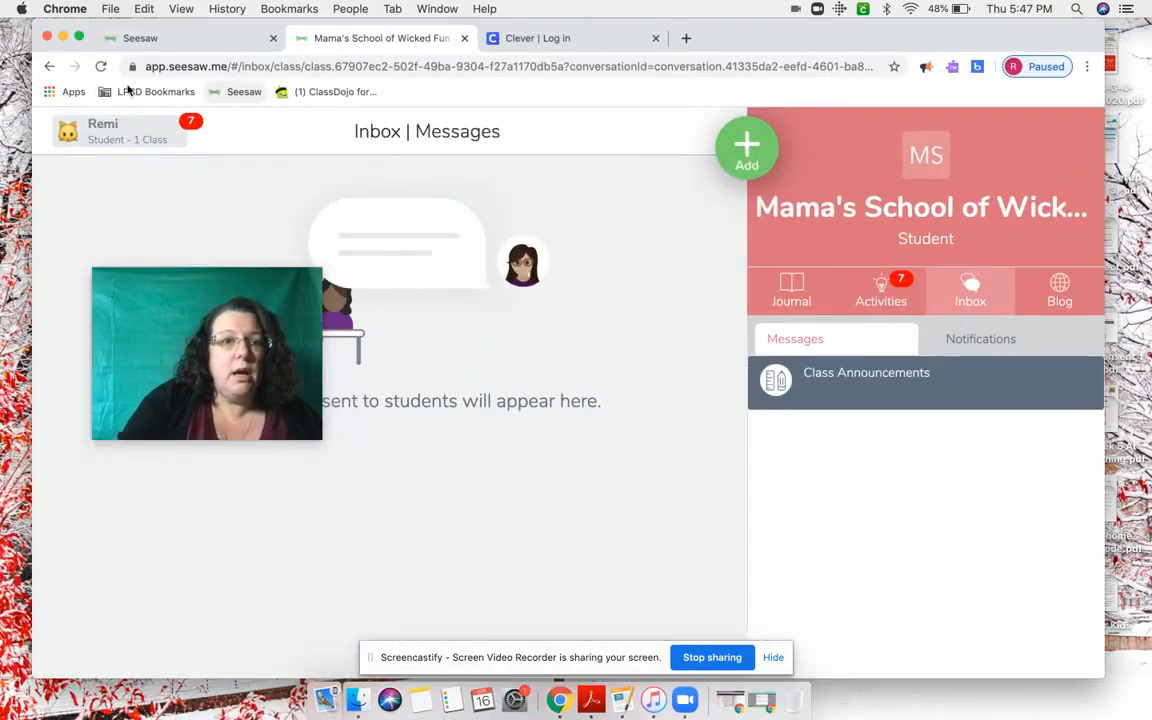
pyautogui.click(101, 67)
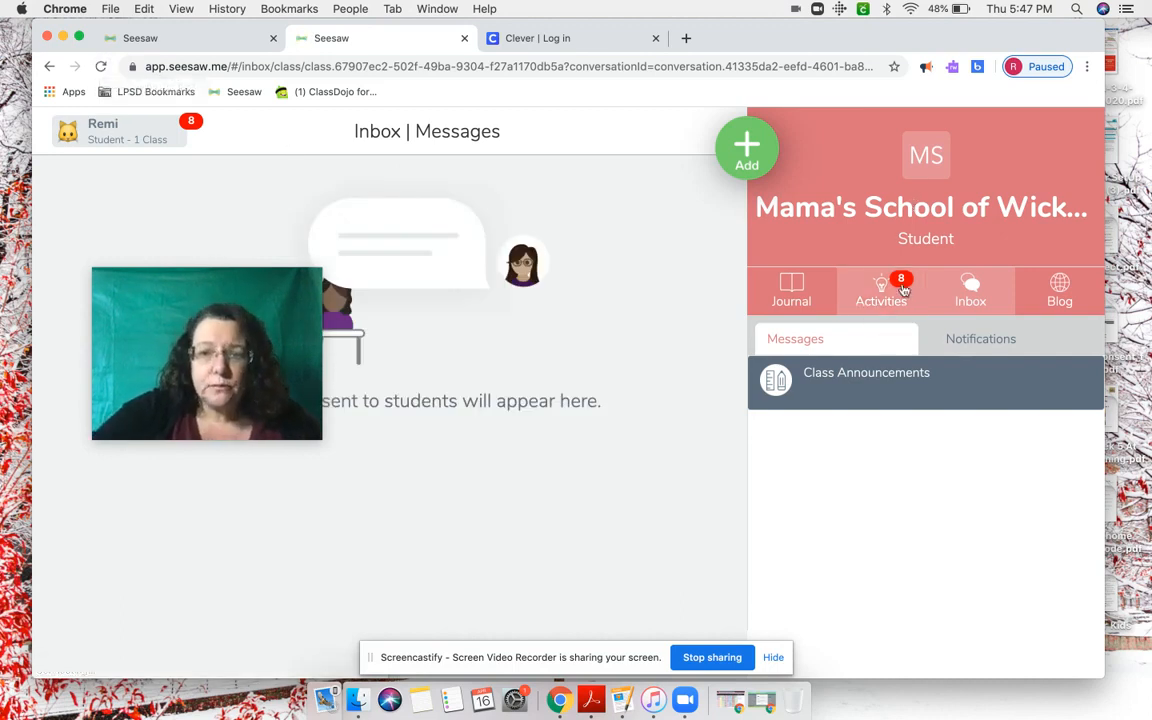
pyautogui.click(903, 289)
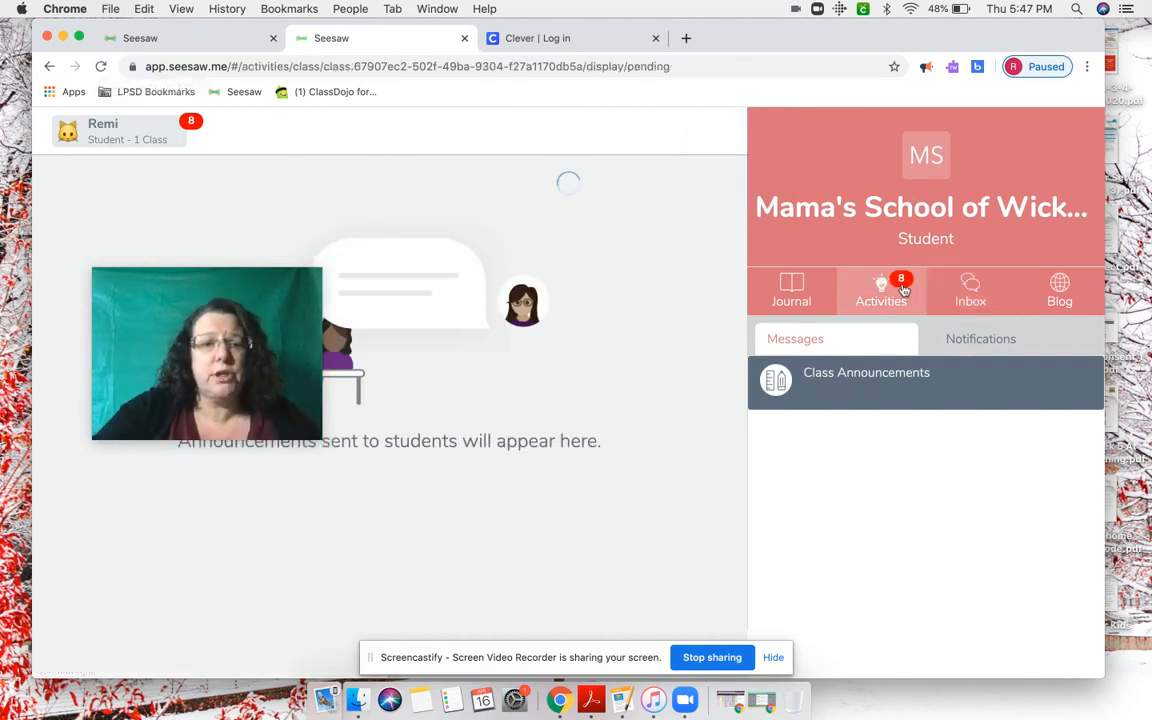
pyautogui.moveTo(231, 296); pyautogui.dragTo(812, 445)
pyautogui.moveTo(715, 437); pyautogui.dragTo(884, 436)
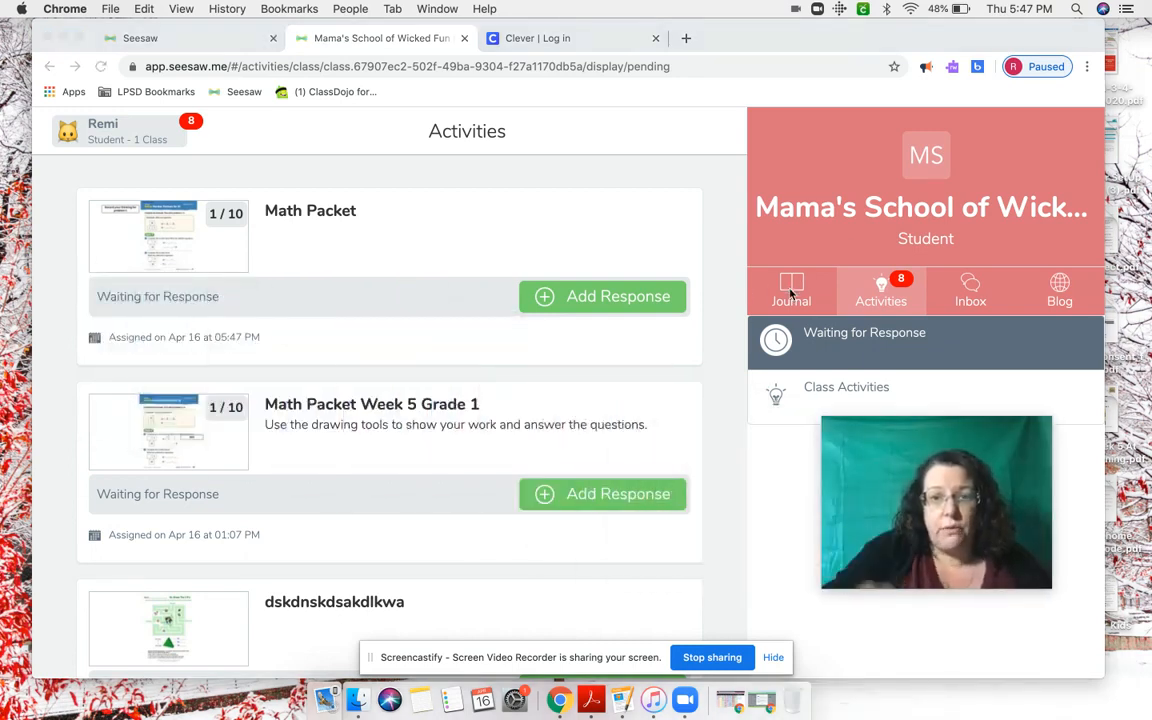
# - Start a response to the Math Packet activity and look over its first three pages and the instructions
pyautogui.click(617, 300)
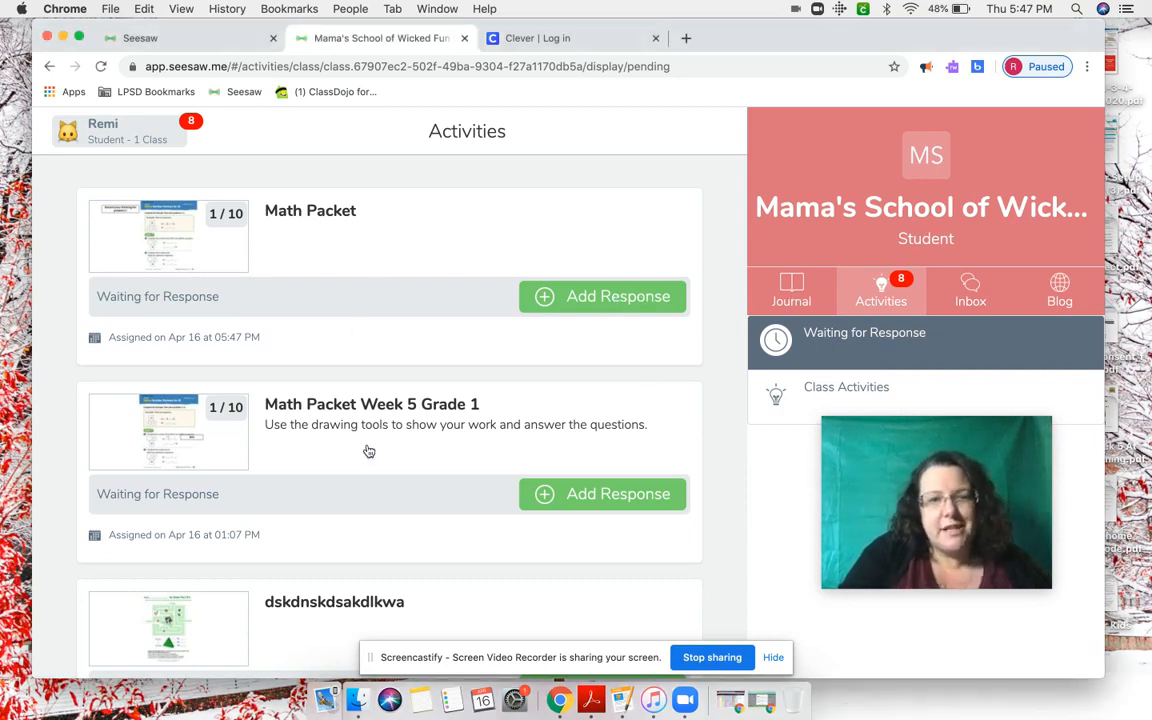
pyautogui.click(605, 297)
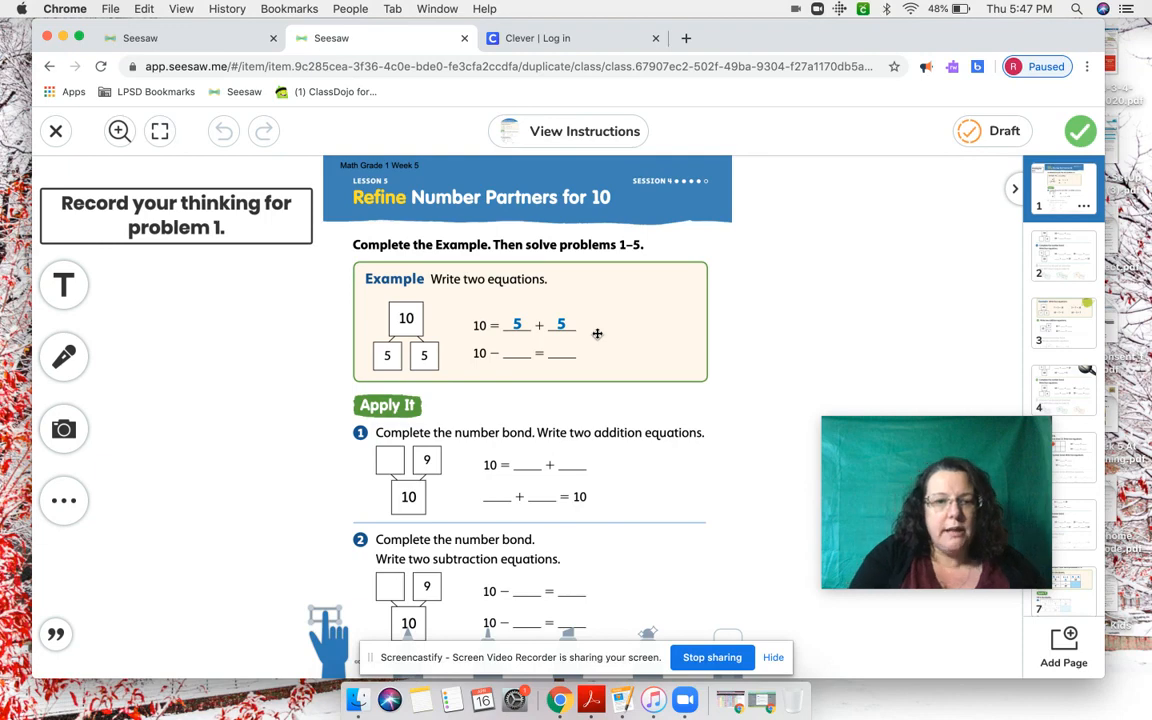
pyautogui.click(1063, 252)
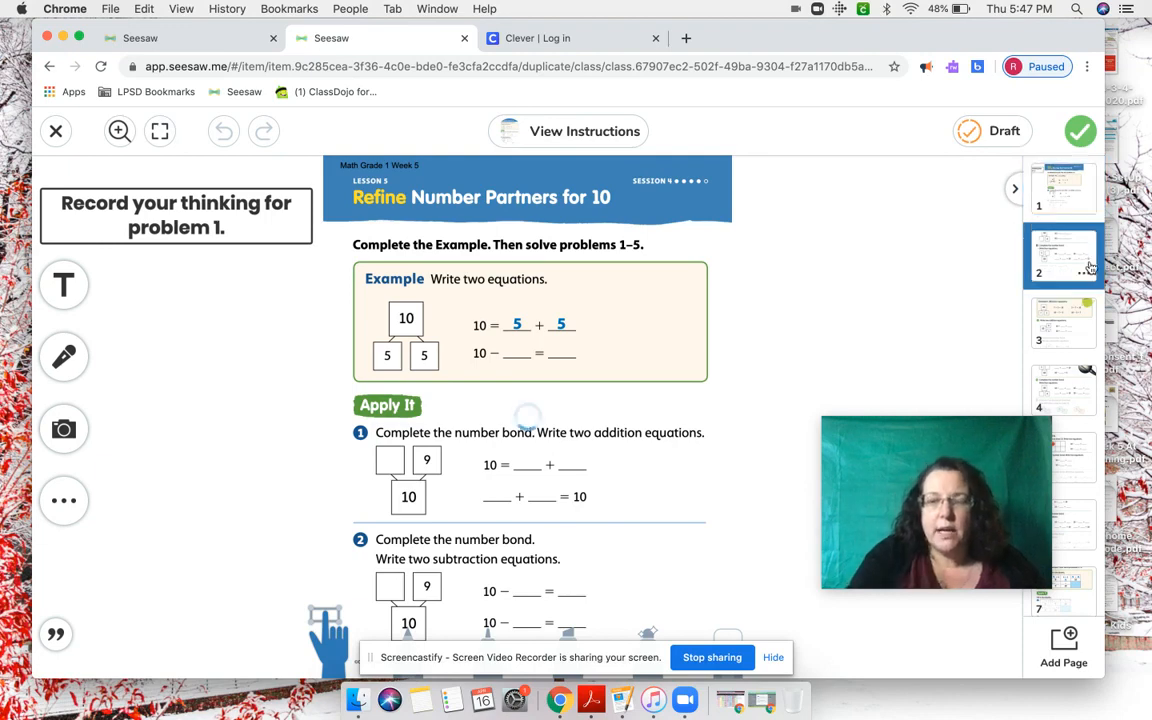
pyautogui.click(1071, 330)
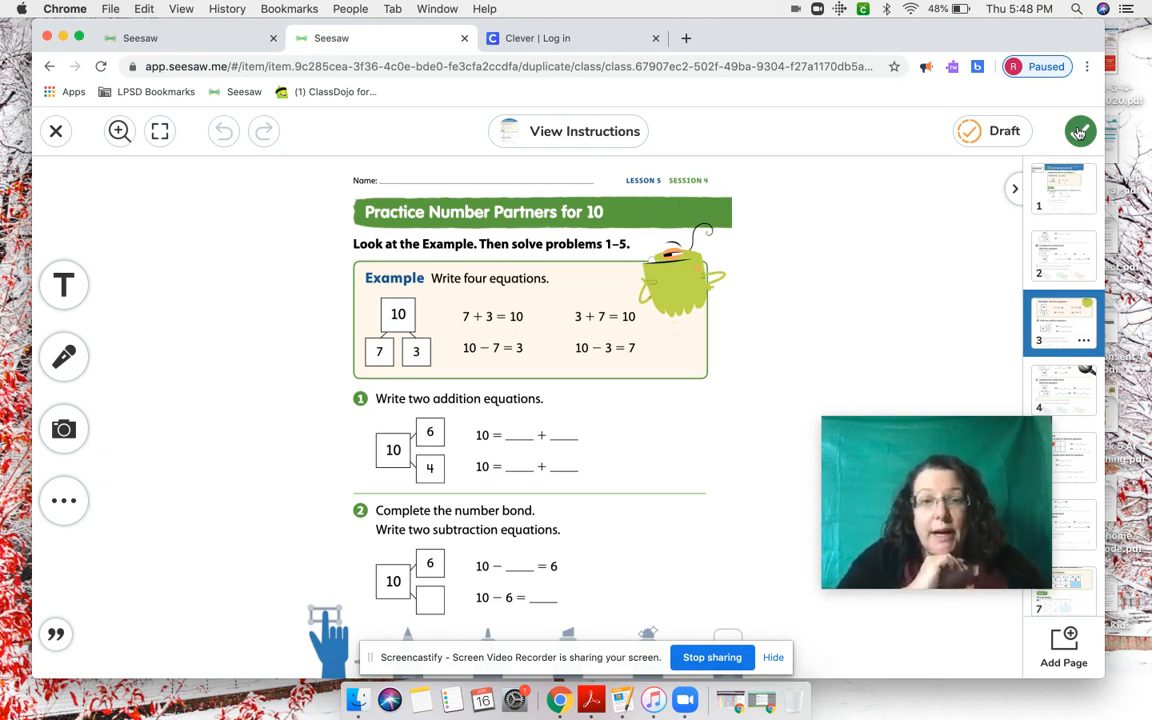
pyautogui.click(584, 128)
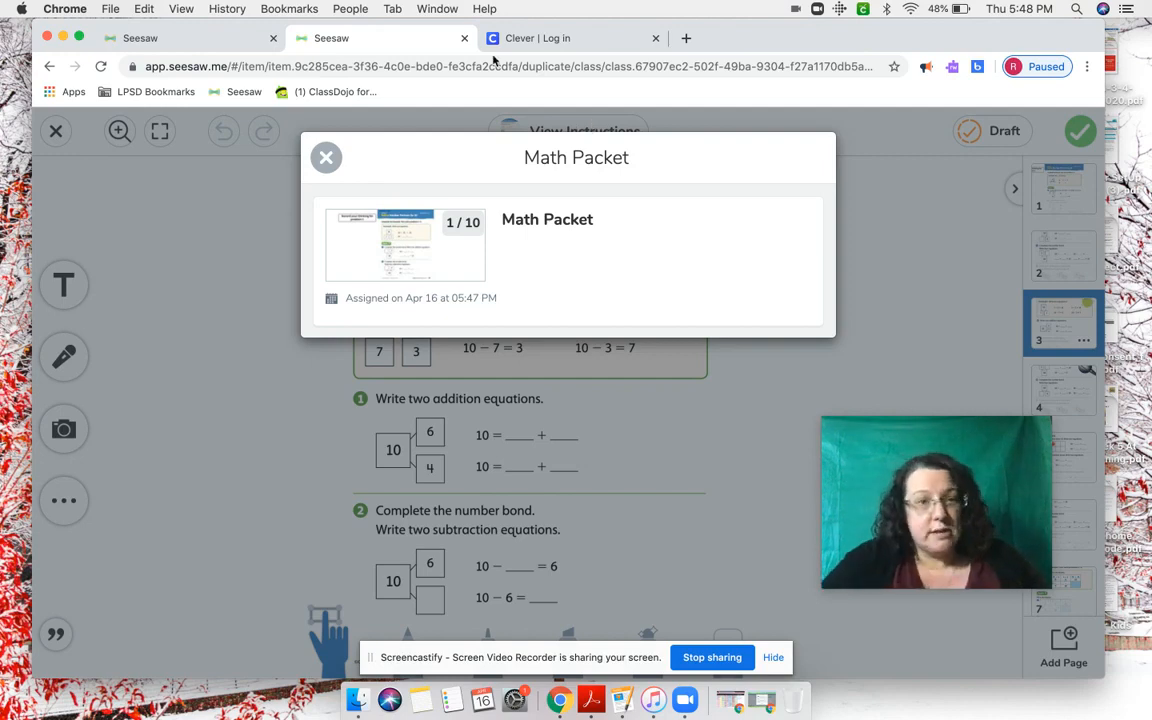
pyautogui.click(325, 157)
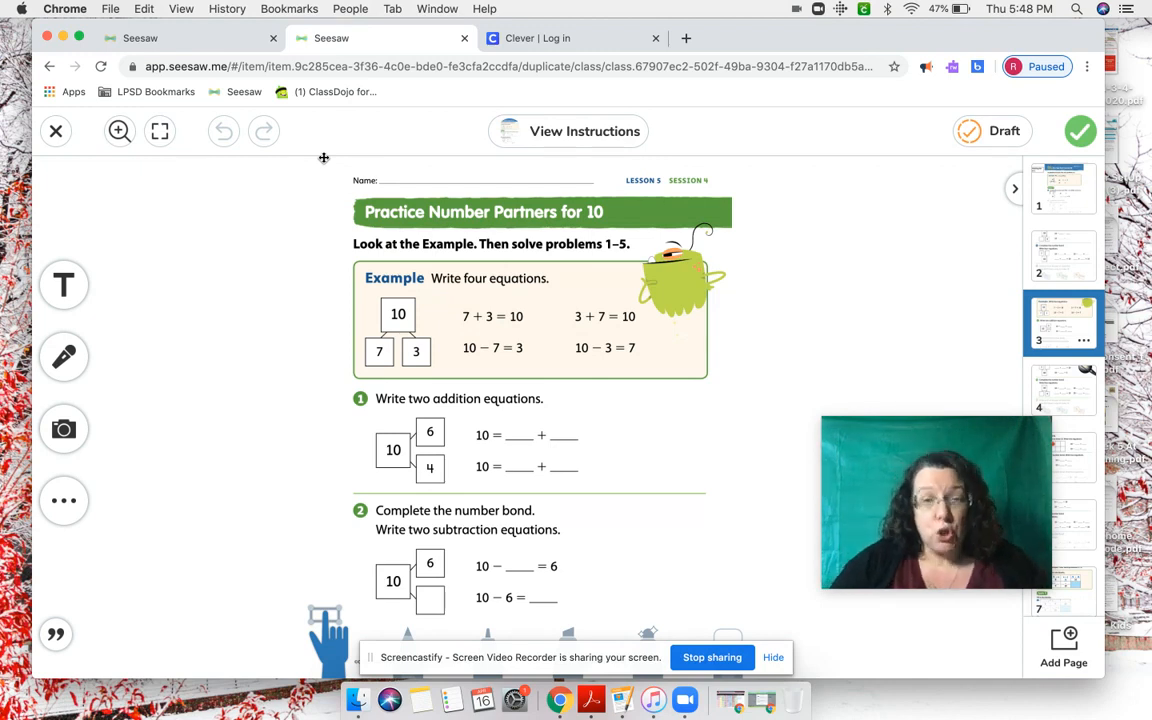
# - Scribble a blue marker line across problems 1 and 2 on page 3 and submit the response
pyautogui.click(64, 285)
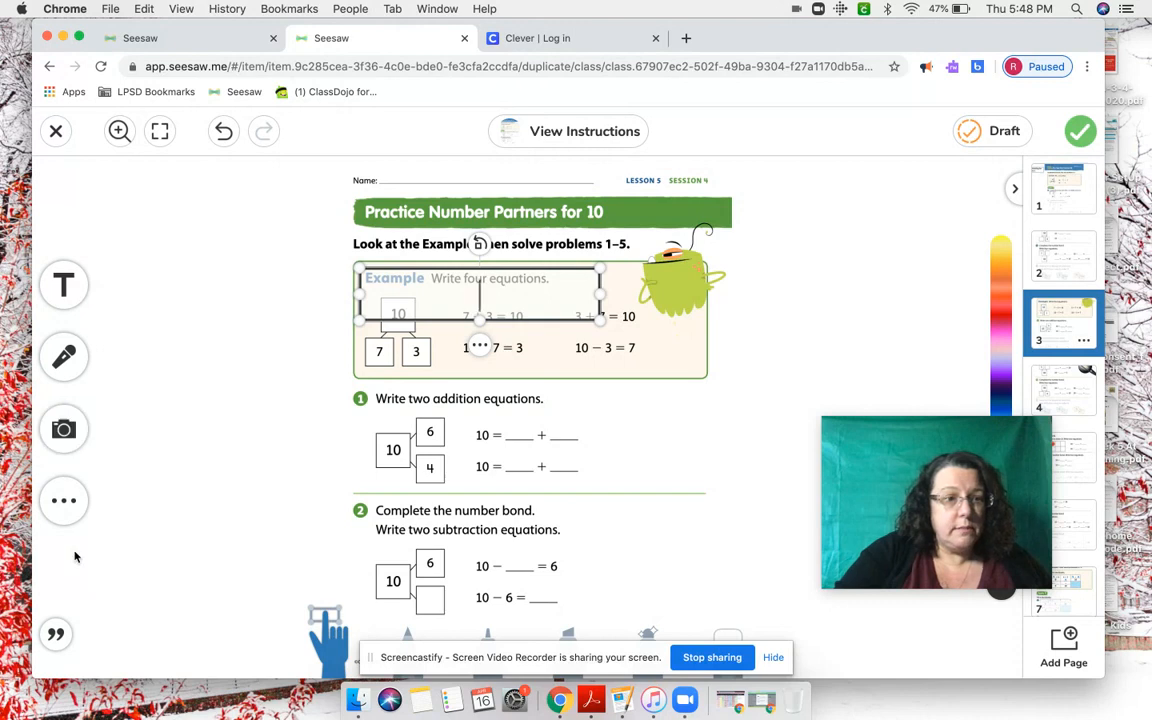
pyautogui.click(485, 633)
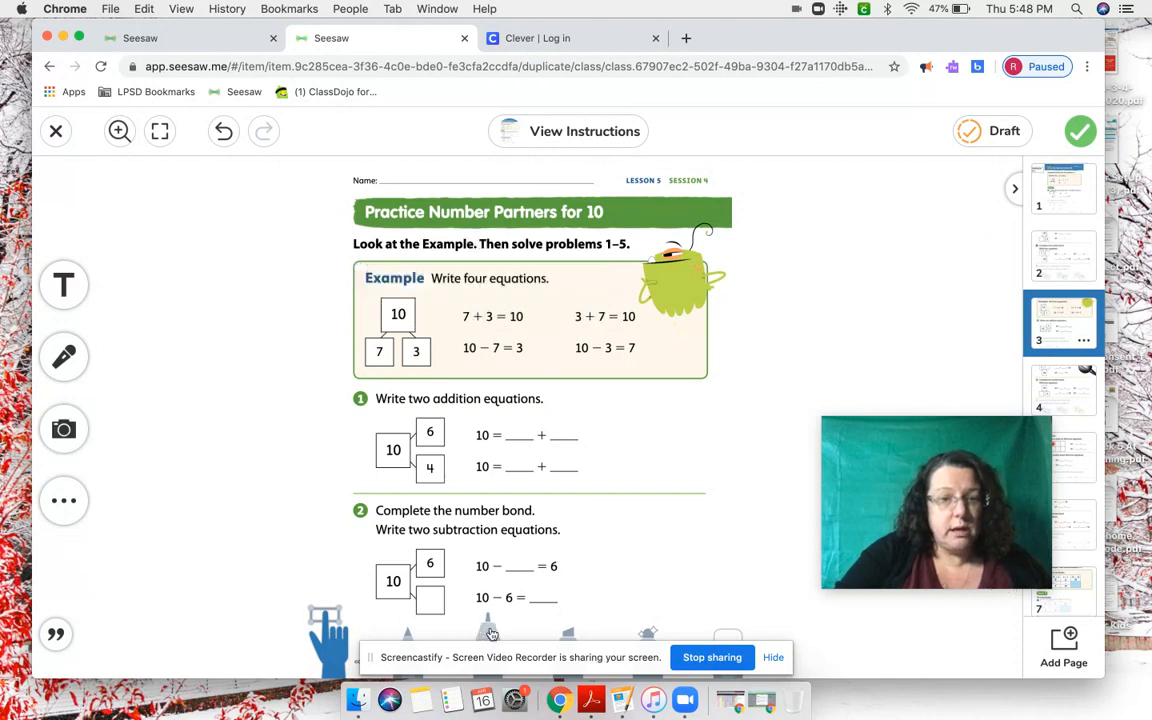
pyautogui.moveTo(627, 418)
pyautogui.mouseDown()
pyautogui.moveTo(668, 443)
pyautogui.moveTo(632, 540)
pyautogui.mouseUp()
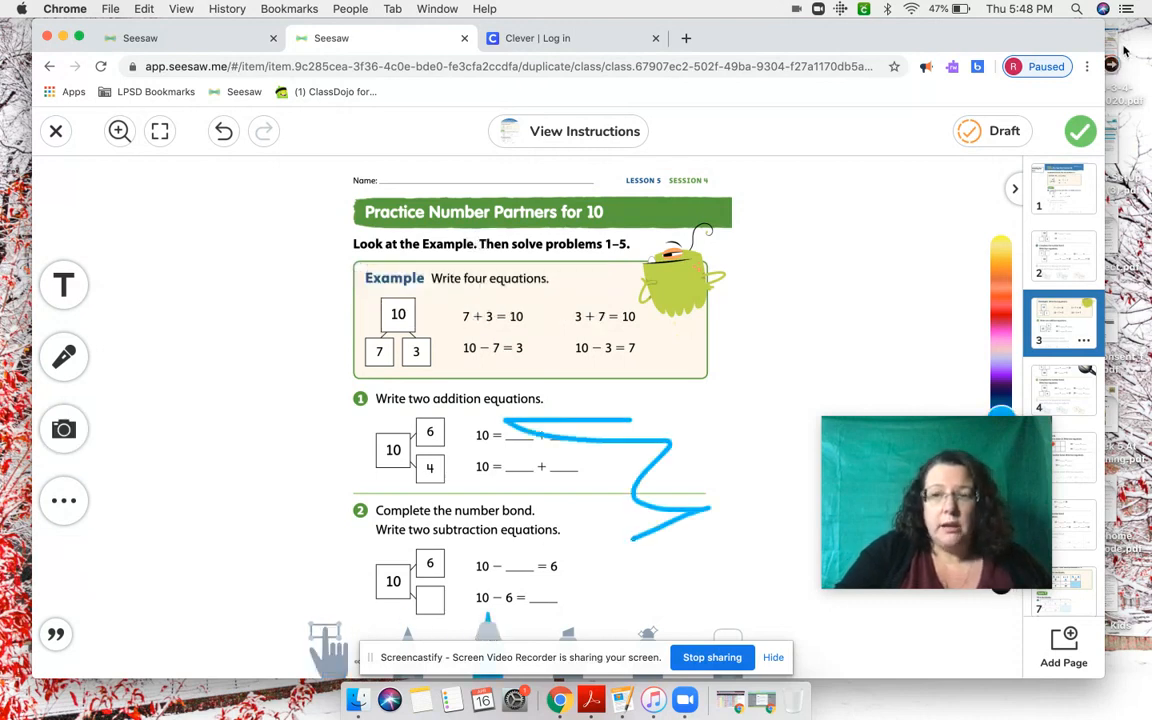
pyautogui.click(1086, 127)
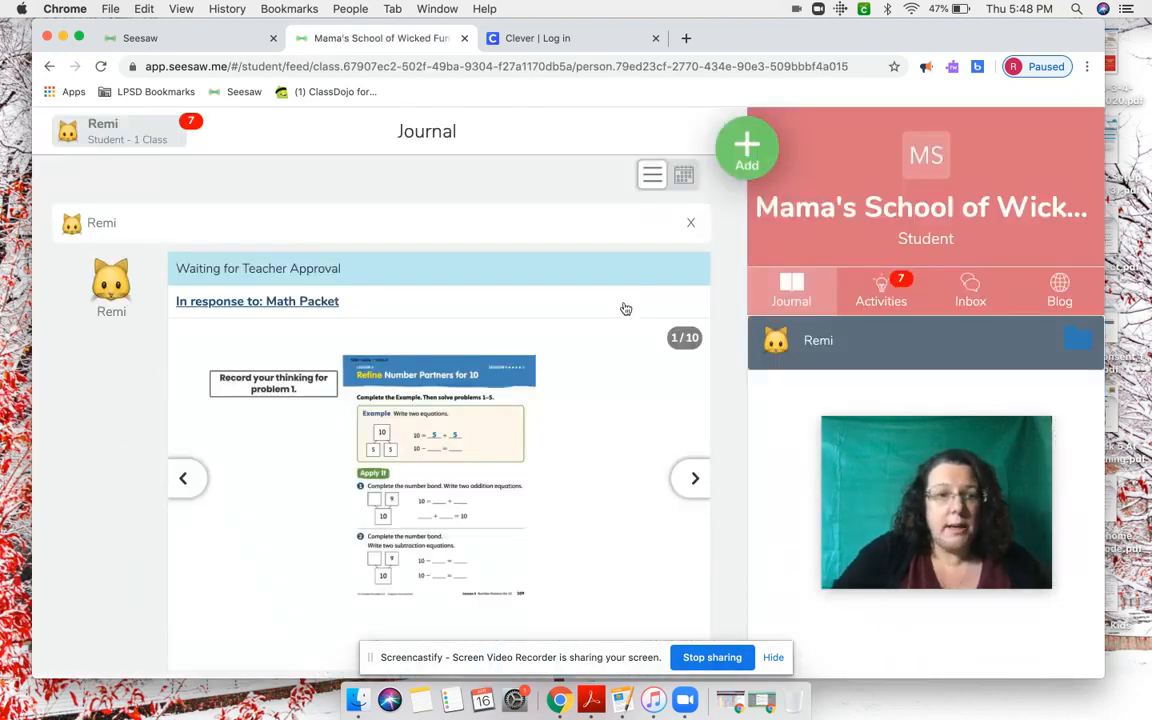
# - Reopen the submitted Math Packet response from the student's journal for editing
pyautogui.scroll(-2, 625, 308)
pyautogui.scroll(1, 625, 308)
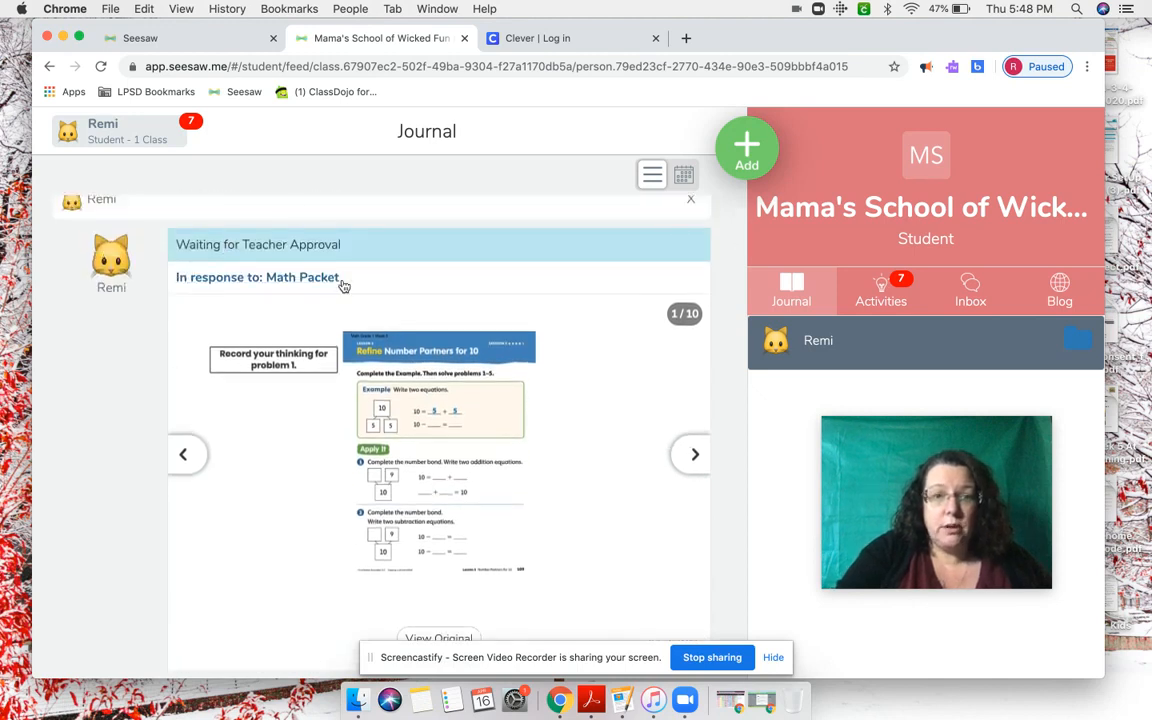
pyautogui.scroll(-3, 481, 391)
pyautogui.click(686, 545)
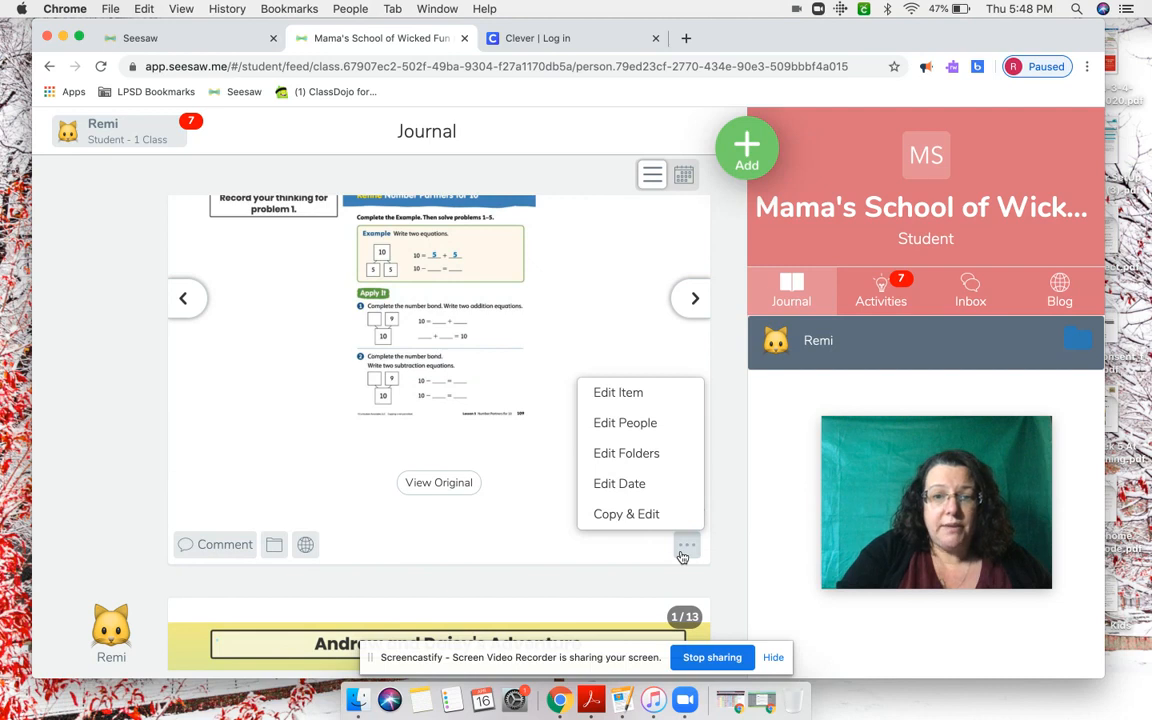
pyautogui.click(658, 390)
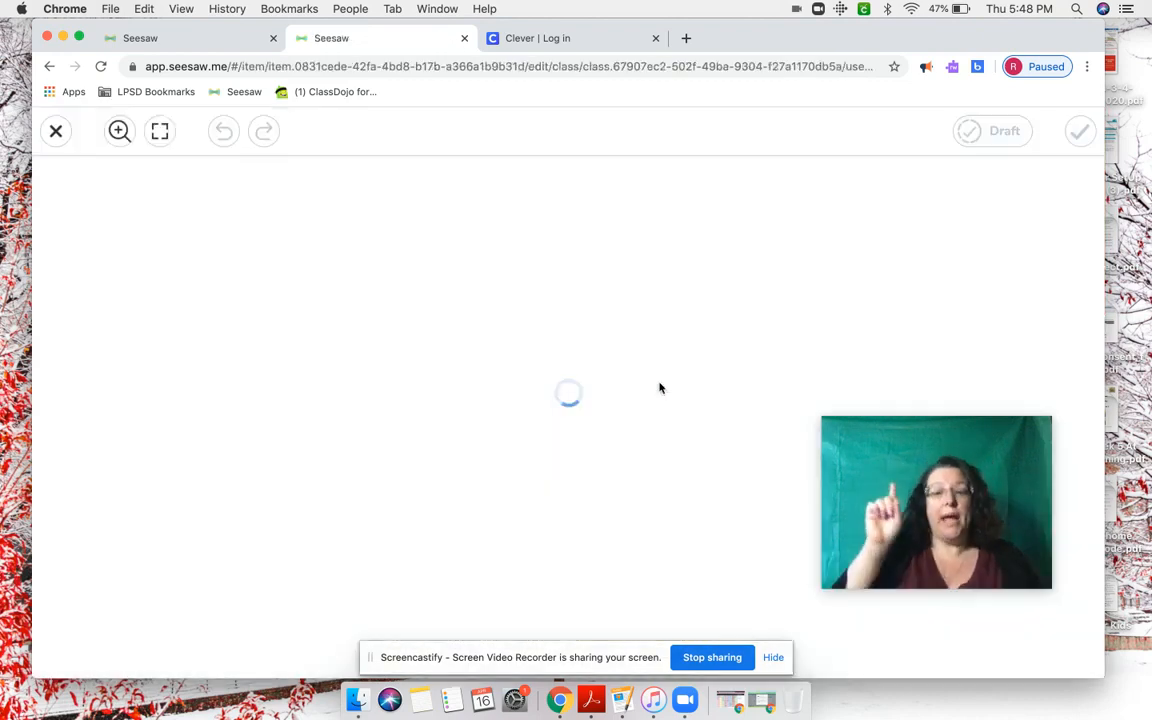